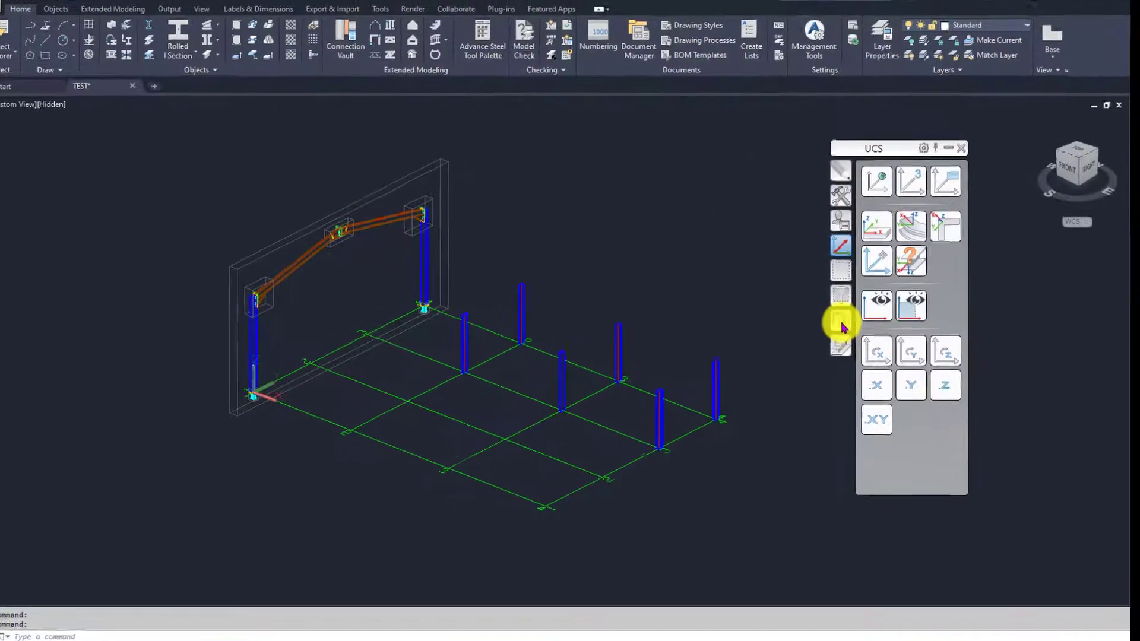
# Switch the tool palette from the UCS tools to the Quick views category
pyautogui.click(829, 342)
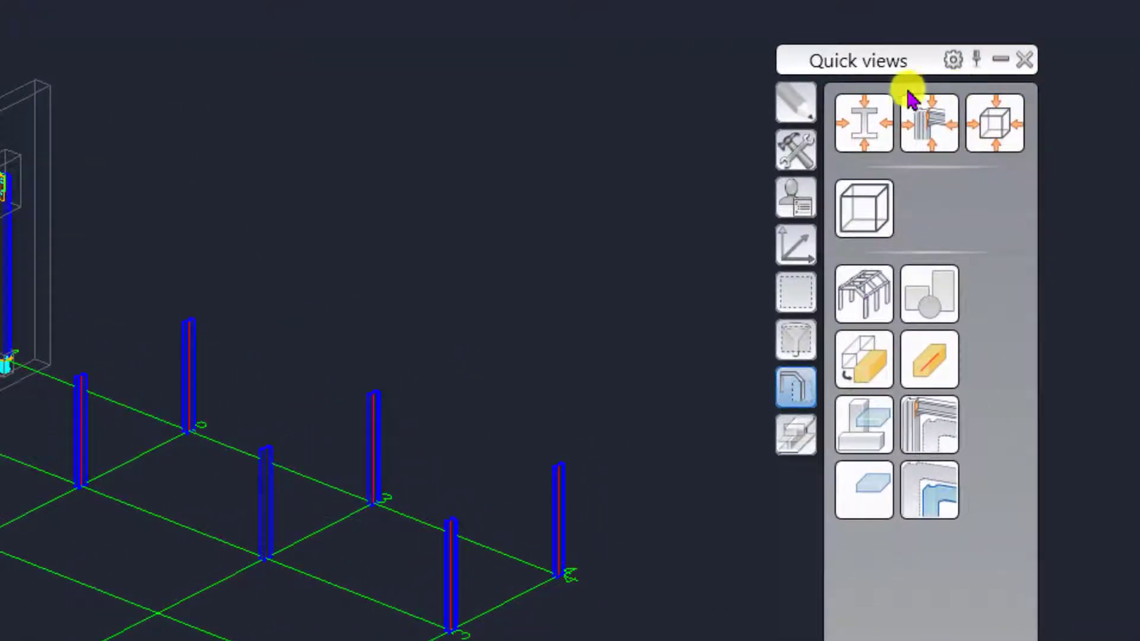
pyautogui.click(878, 107)
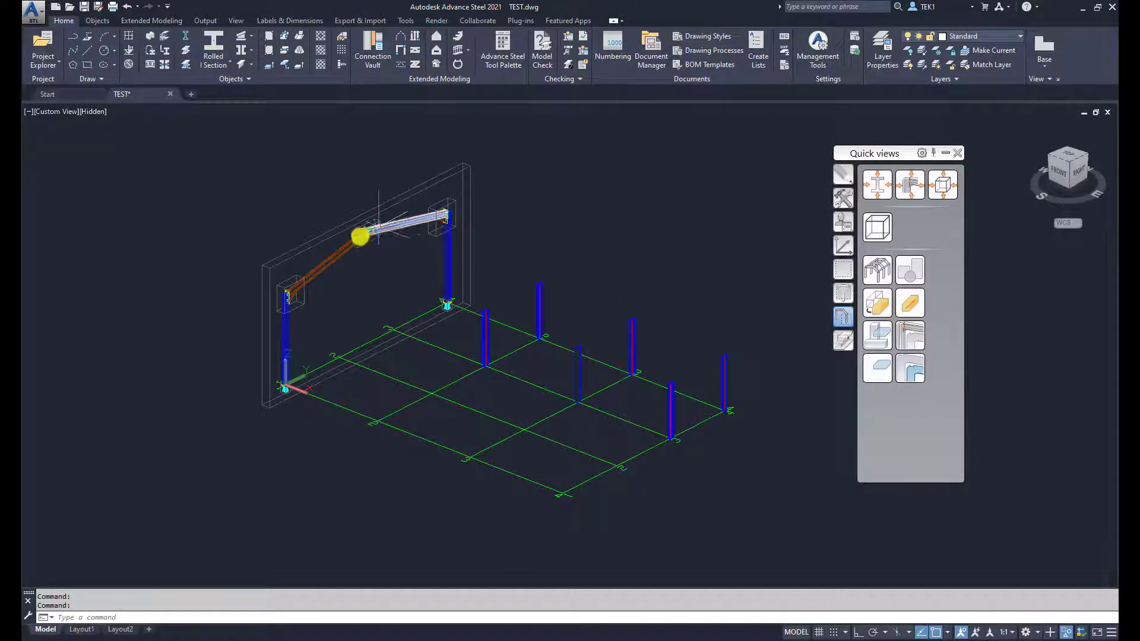
# Show the Extended Modeling ribbon tab and zoom in on the portal frame's rafters
pyautogui.click(162, 18)
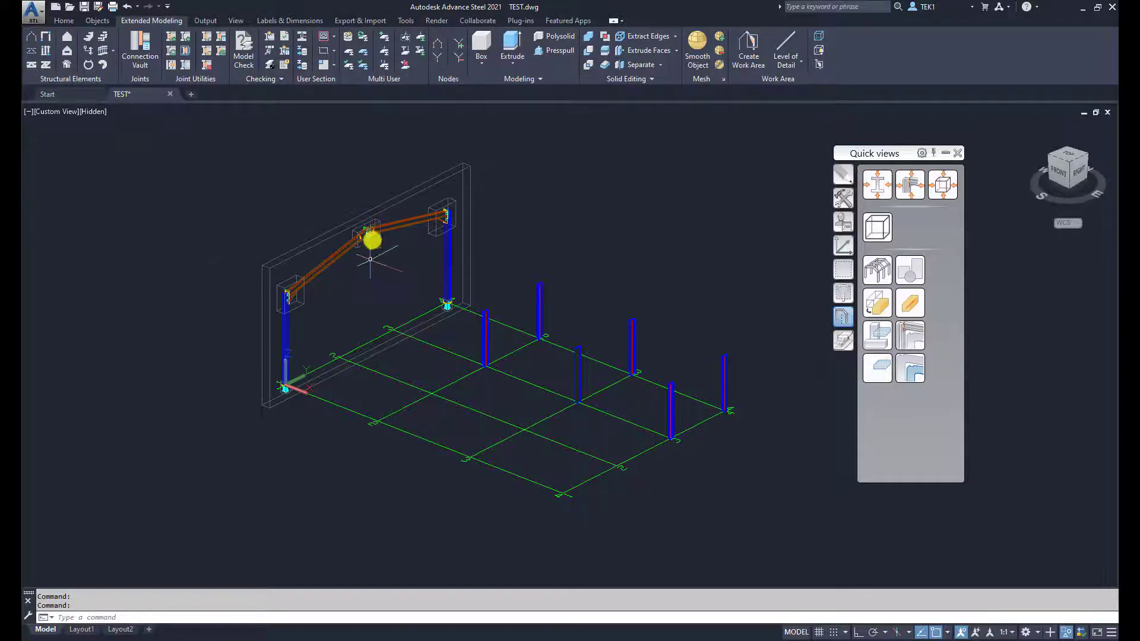
pyautogui.scroll(3, 359, 231)
pyautogui.scroll(2, 177, 338)
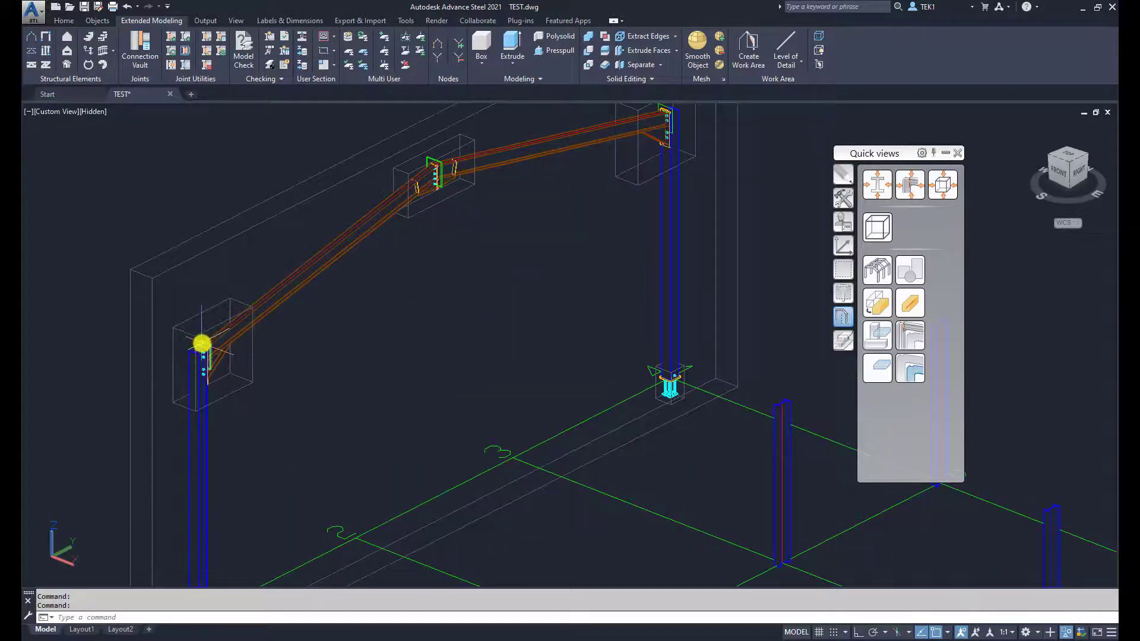
pyautogui.scroll(-2, 652, 131)
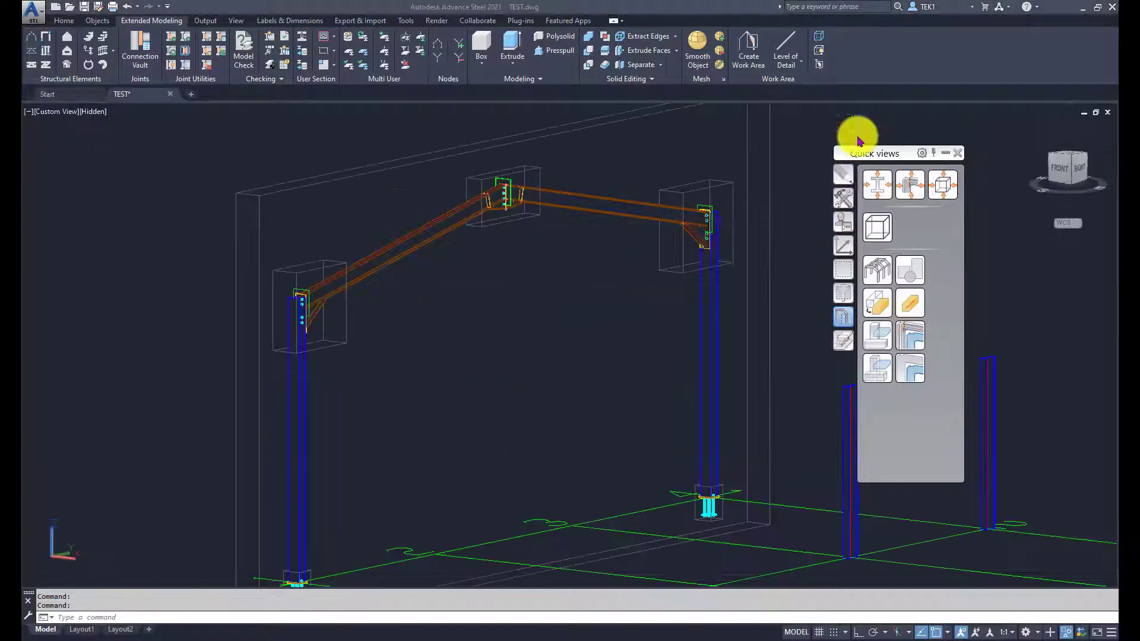
# Create a quick view of the left rafter aligned to its blue axis, keeping 1000 view depth
pyautogui.click(876, 184)
pyautogui.click(415, 242)
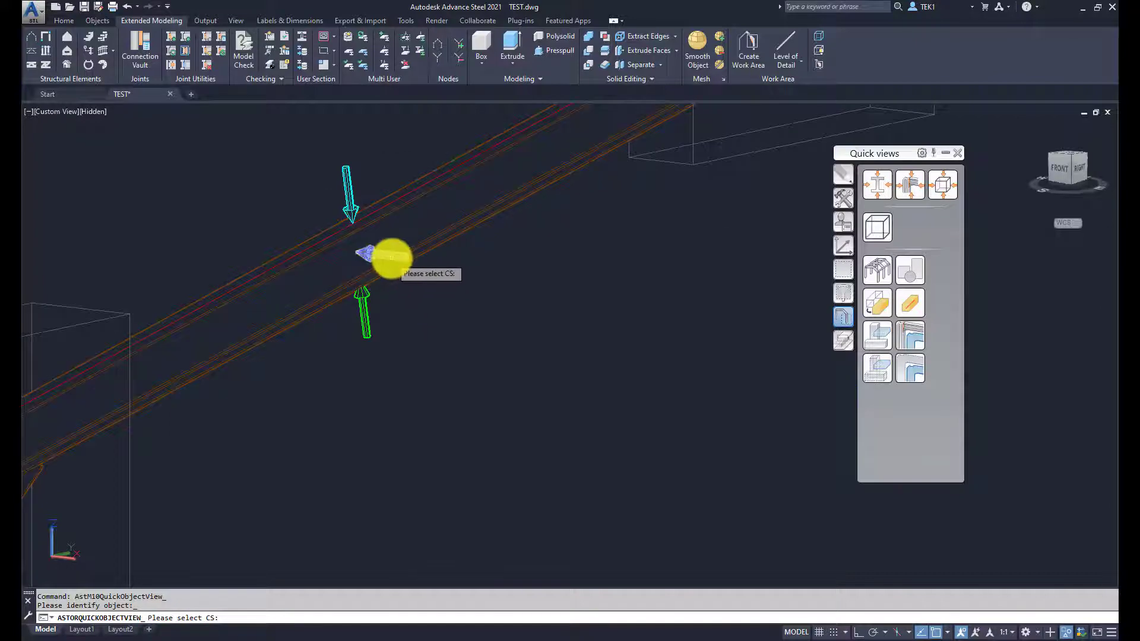
pyautogui.click(392, 257)
pyautogui.press('Return')
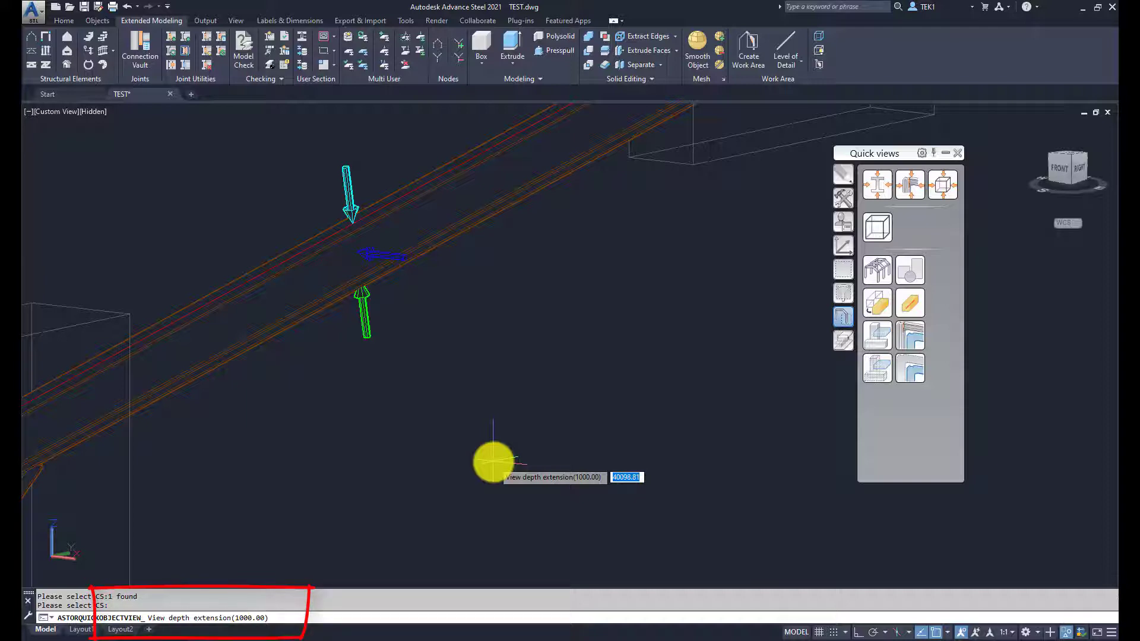
pyautogui.press('Return')
pyautogui.press('Return')
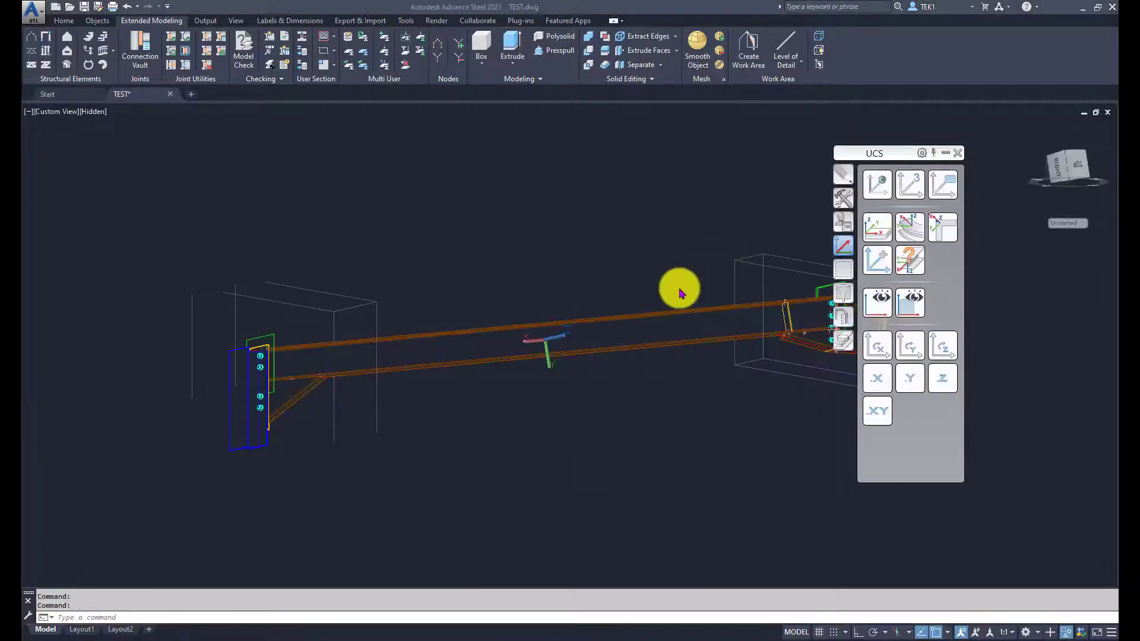
pyautogui.scroll(2, 565, 338)
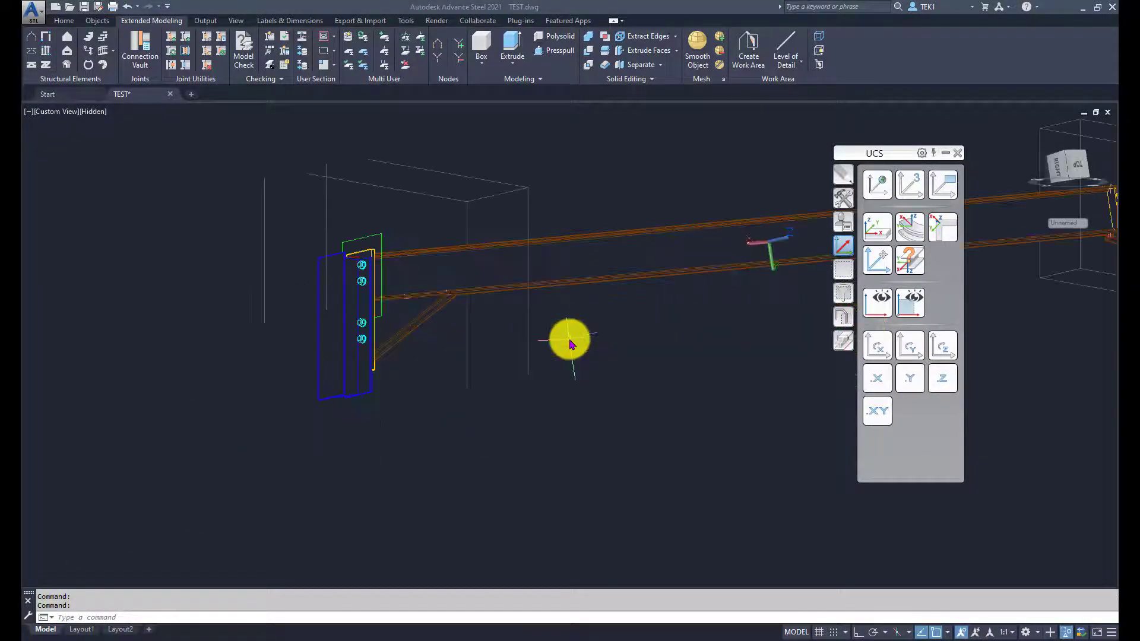
pyautogui.scroll(-1, 665, 262)
pyautogui.scroll(3, 596, 260)
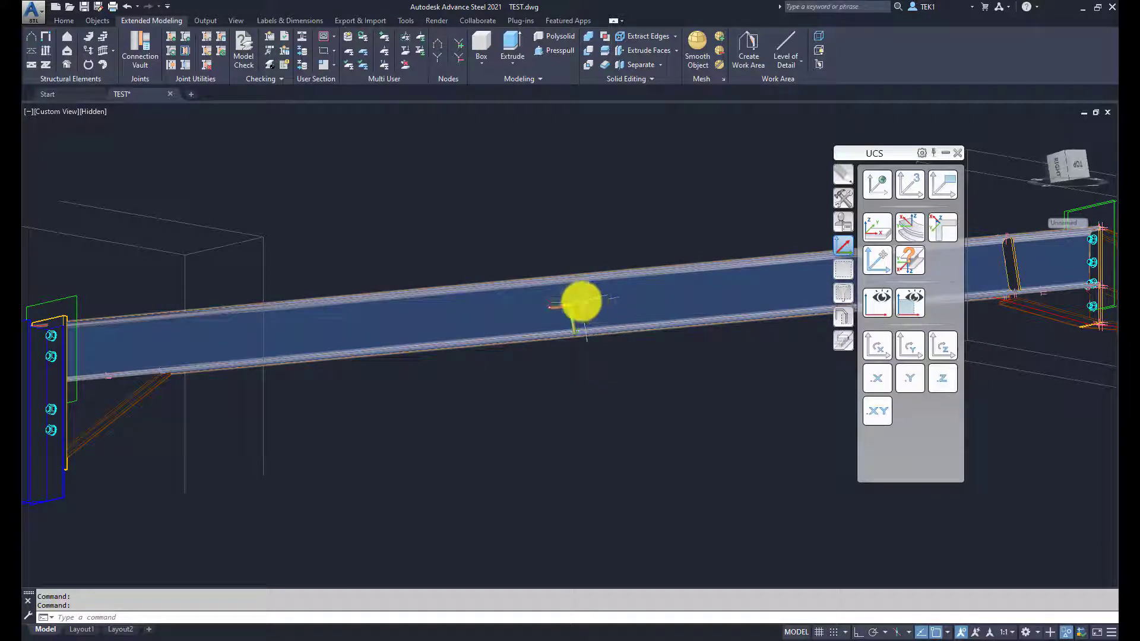
pyautogui.scroll(-3, 598, 344)
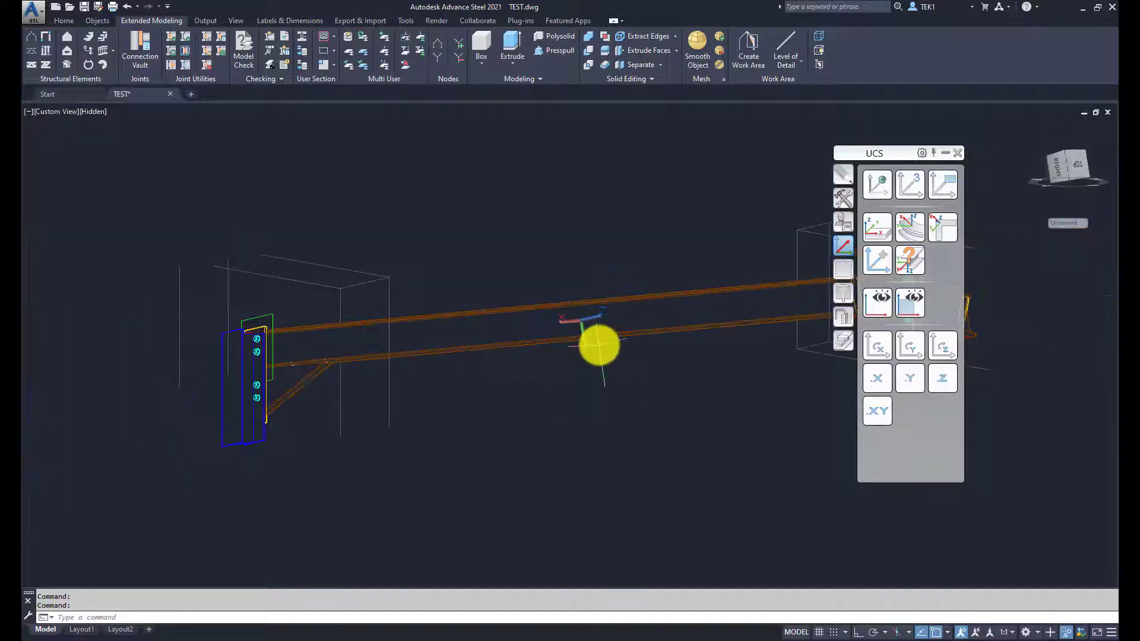
pyautogui.moveTo(619, 347)
pyautogui.keyDown('shift'); pyautogui.mouseDown(button='middle')
pyautogui.moveTo(631, 341)
pyautogui.moveTo(631, 364)
pyautogui.moveTo(518, 358)
pyautogui.mouseUp(button='middle'); pyautogui.keyUp('shift')
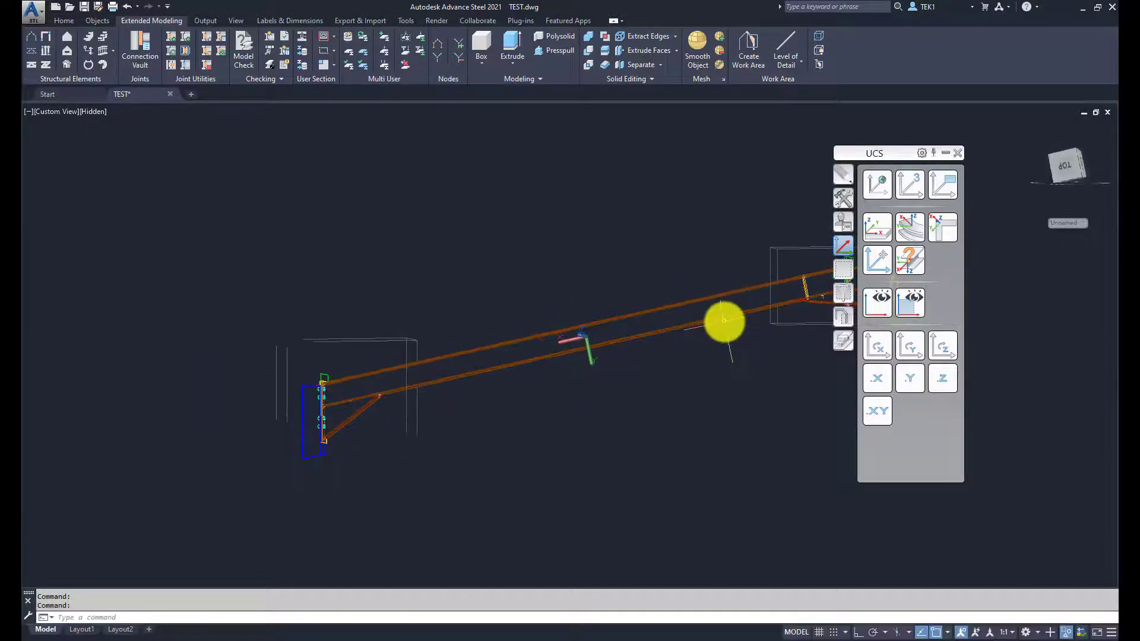
pyautogui.scroll(5, 576, 336)
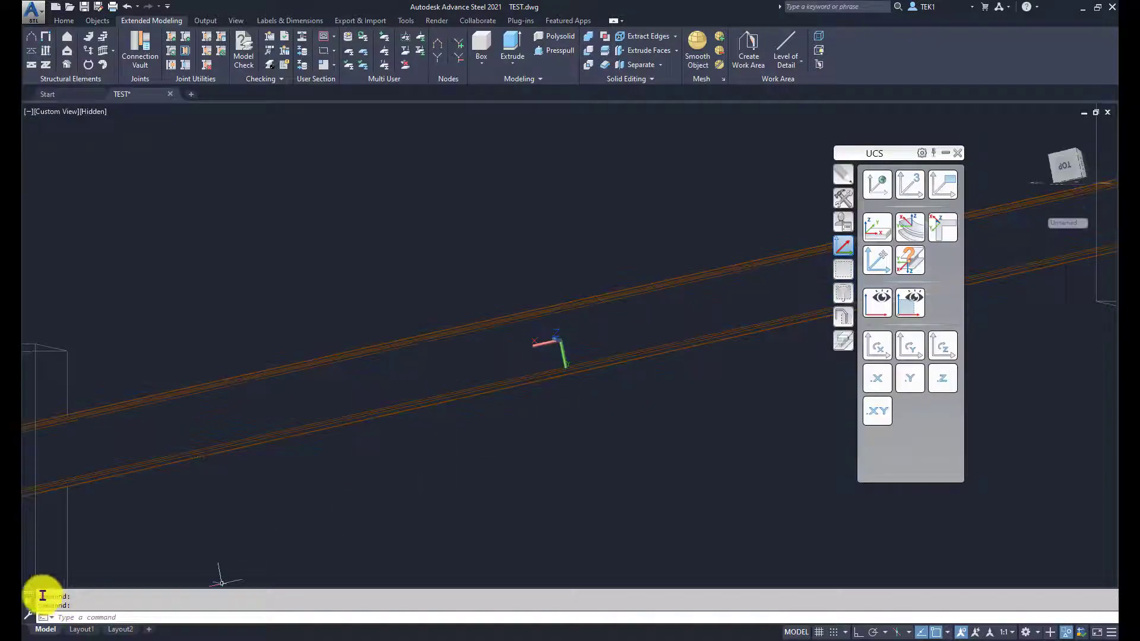
# Make all hidden objects visible again and restore the isometric view of the frame
pyautogui.click(841, 319)
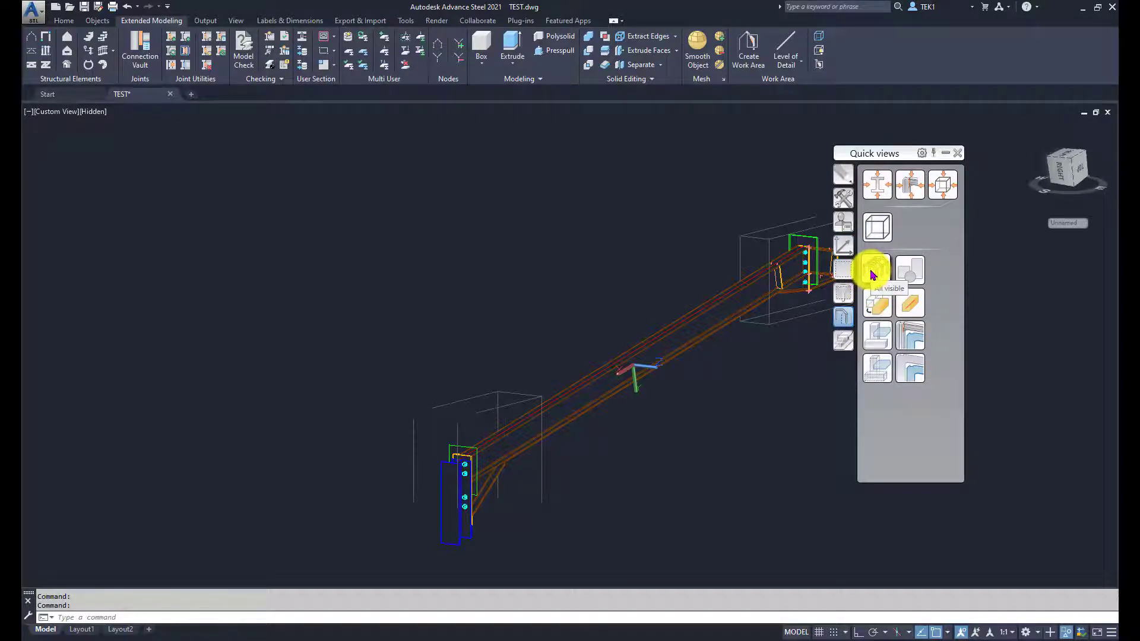
pyautogui.click(872, 273)
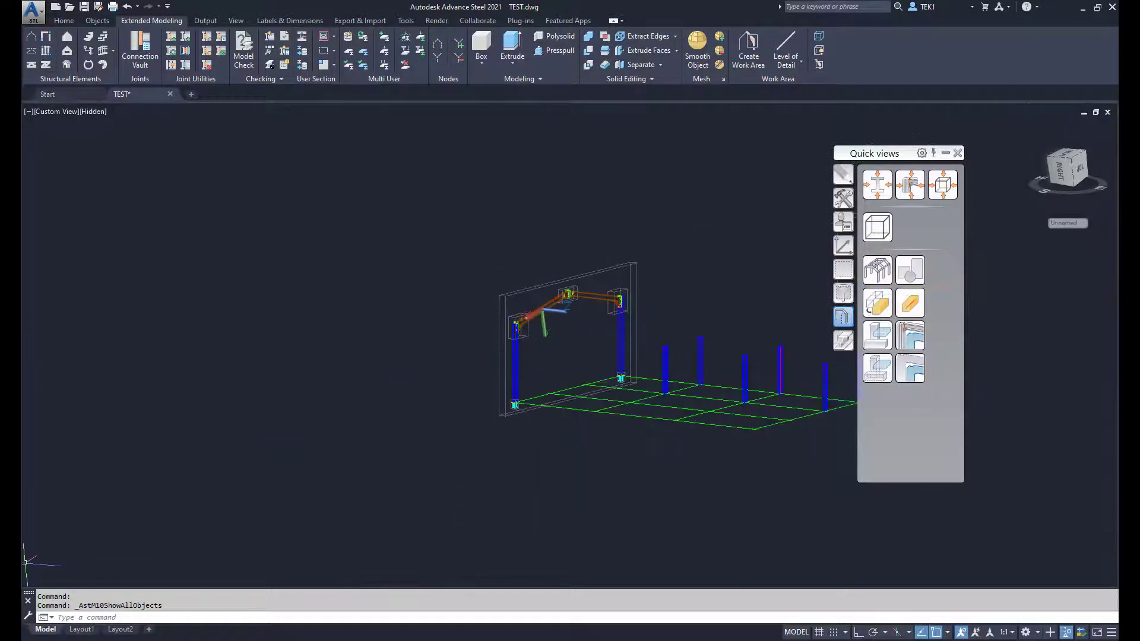
pyautogui.click(878, 227)
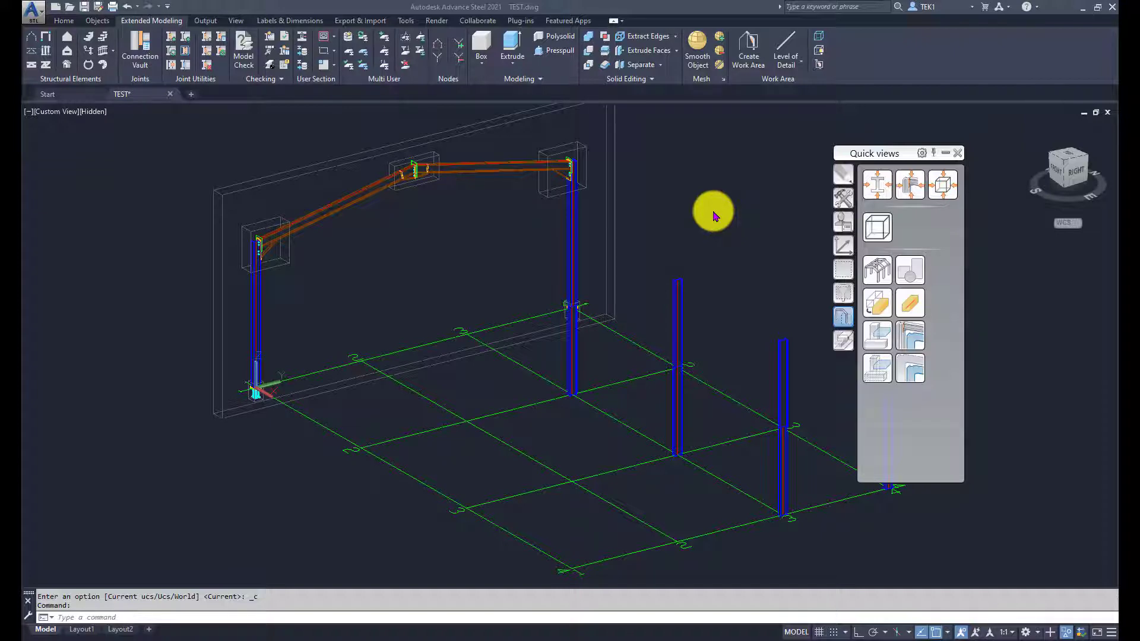
# Create a quick view of the left column aligned to its chosen axis with default depth
pyautogui.click(901, 187)
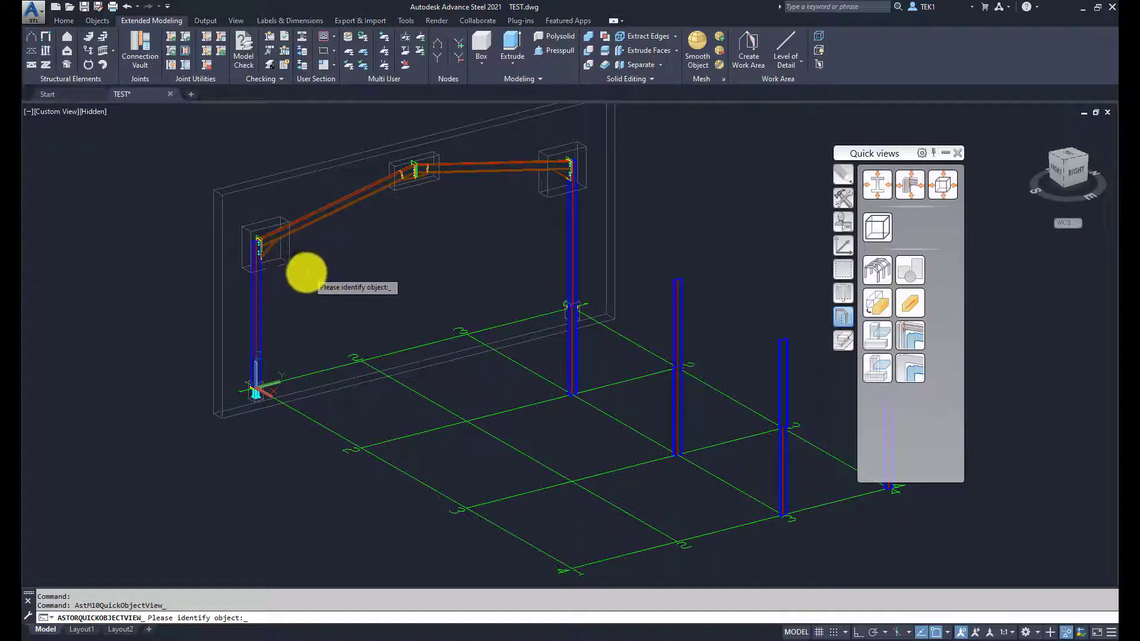
pyautogui.scroll(2, 300, 278)
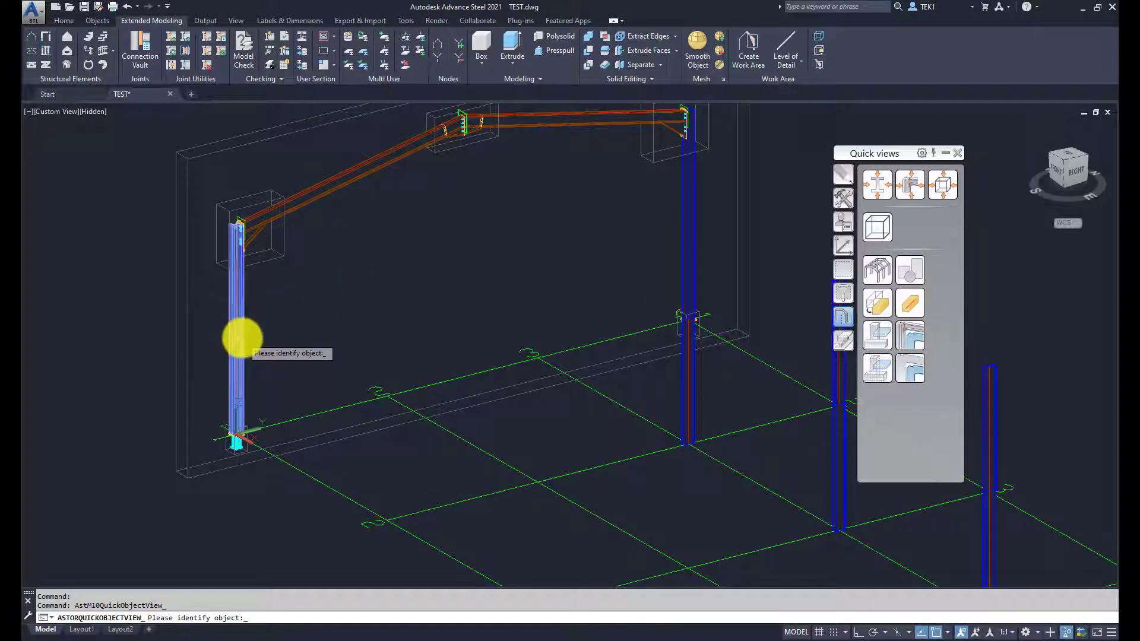
pyautogui.click(243, 337)
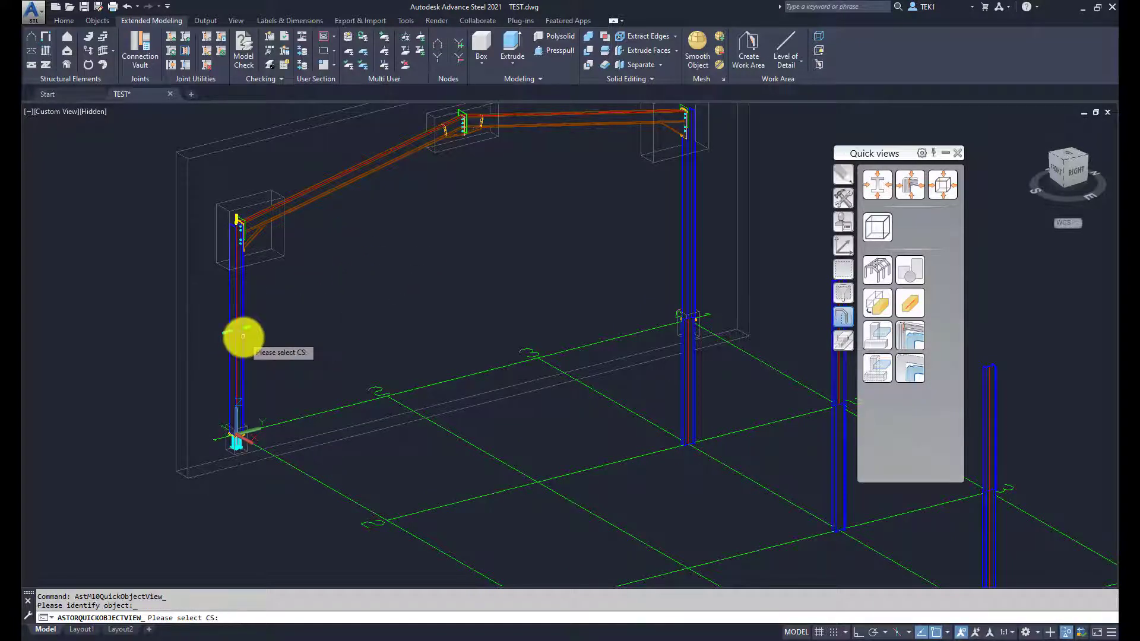
pyautogui.scroll(5, 241, 324)
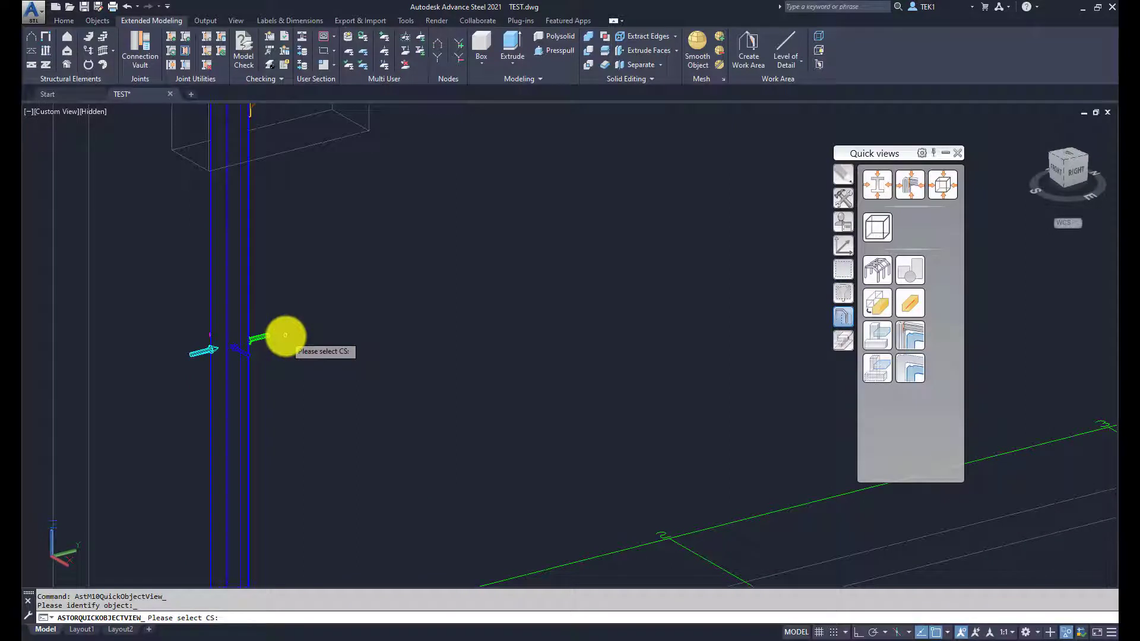
pyautogui.scroll(5, 258, 344)
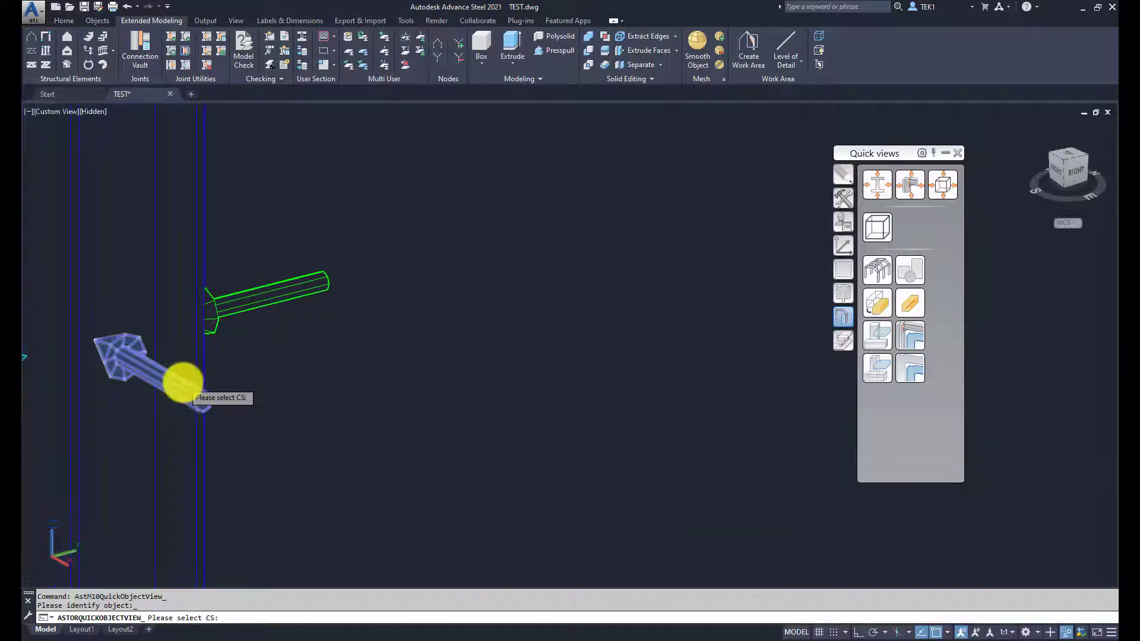
pyautogui.click(181, 381)
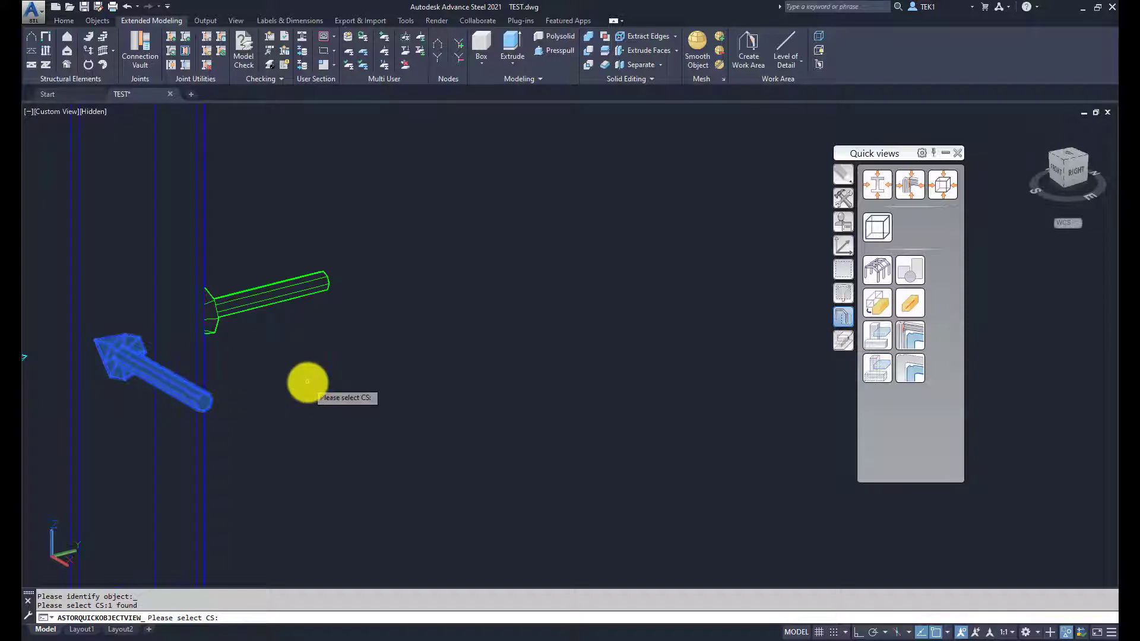
pyautogui.press('Return')
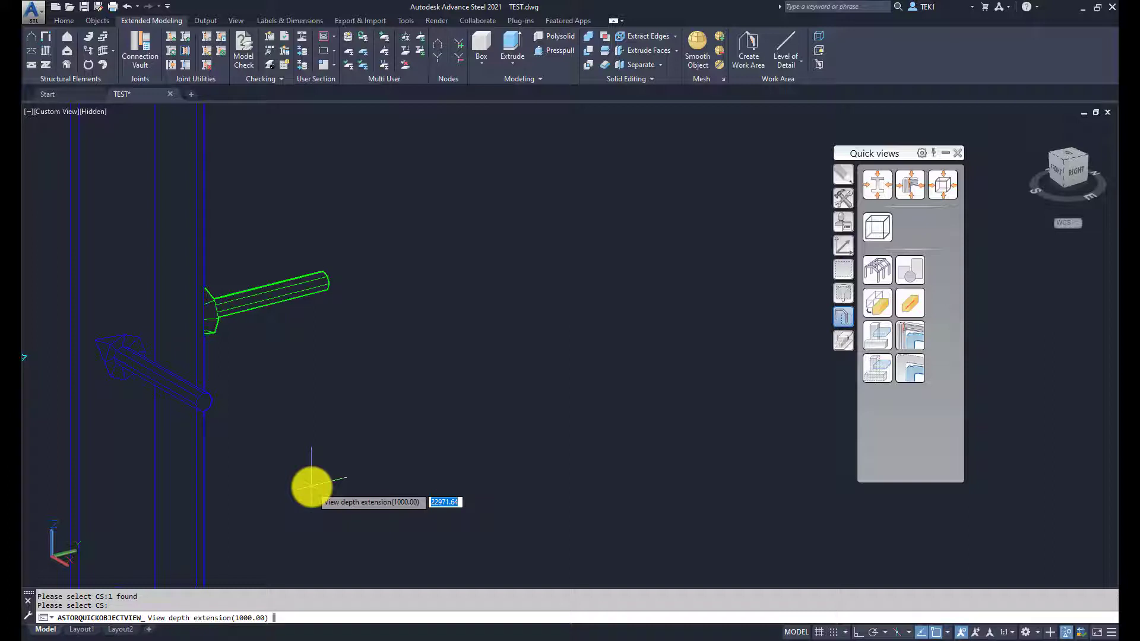
pyautogui.press('Return')
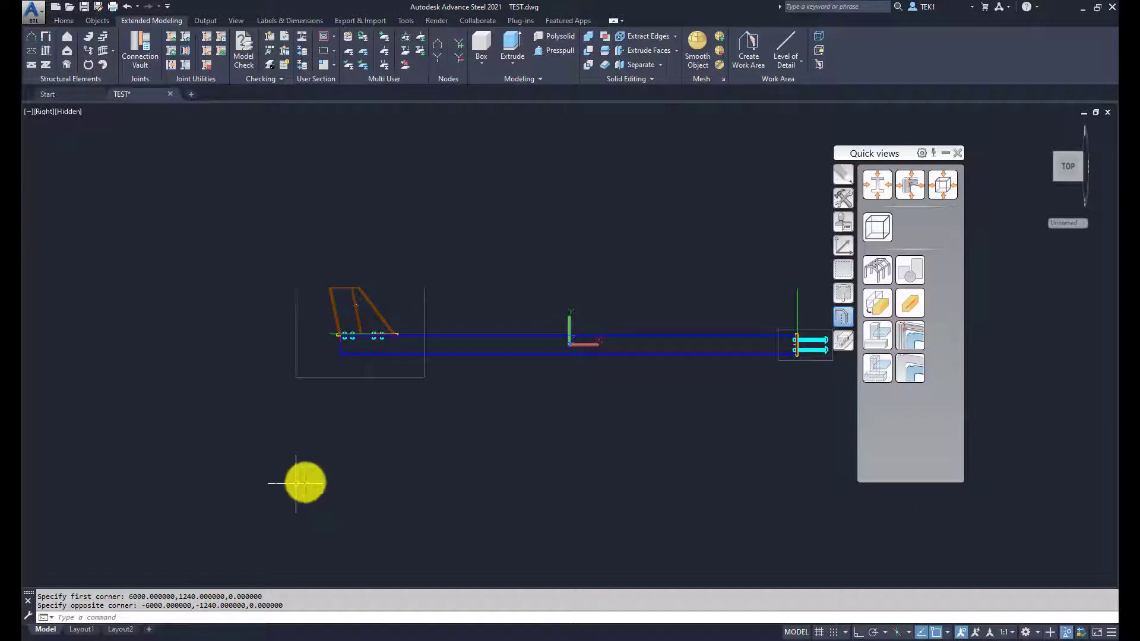
pyautogui.scroll(2, 802, 300)
pyautogui.scroll(-3, 766, 306)
pyautogui.scroll(1, 754, 309)
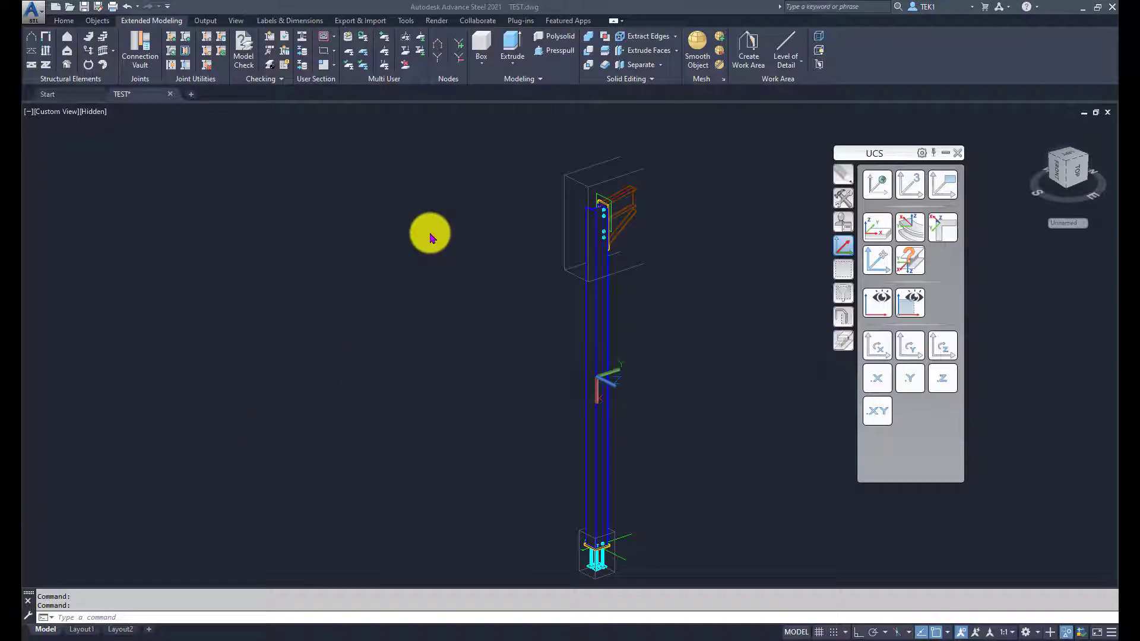
# Pan the view, rotate the UCS about its Z axis and switch to its plan view
pyautogui.scroll(-3, 639, 377)
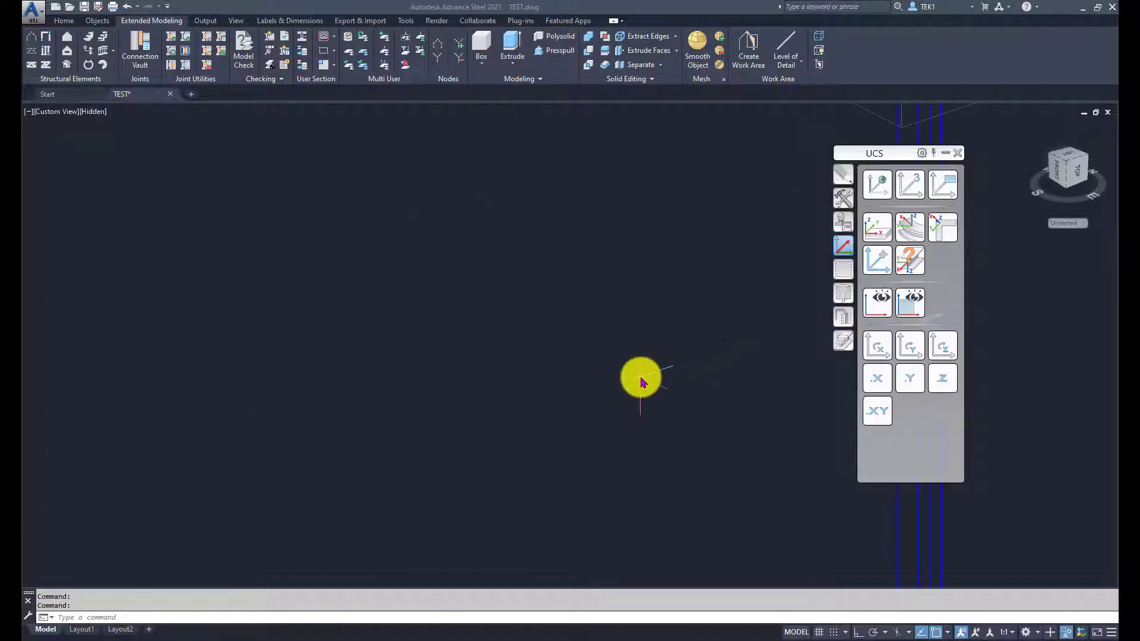
pyautogui.moveTo(639, 377); pyautogui.dragTo(749, 377, button='middle')
pyautogui.scroll(2, 747, 374)
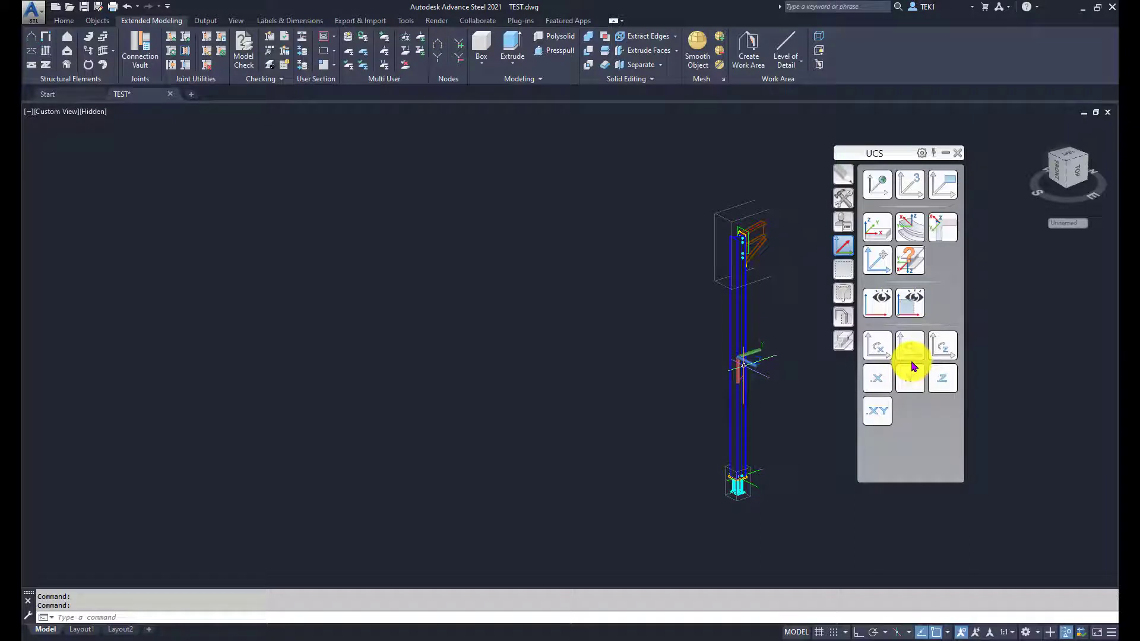
pyautogui.click(945, 344)
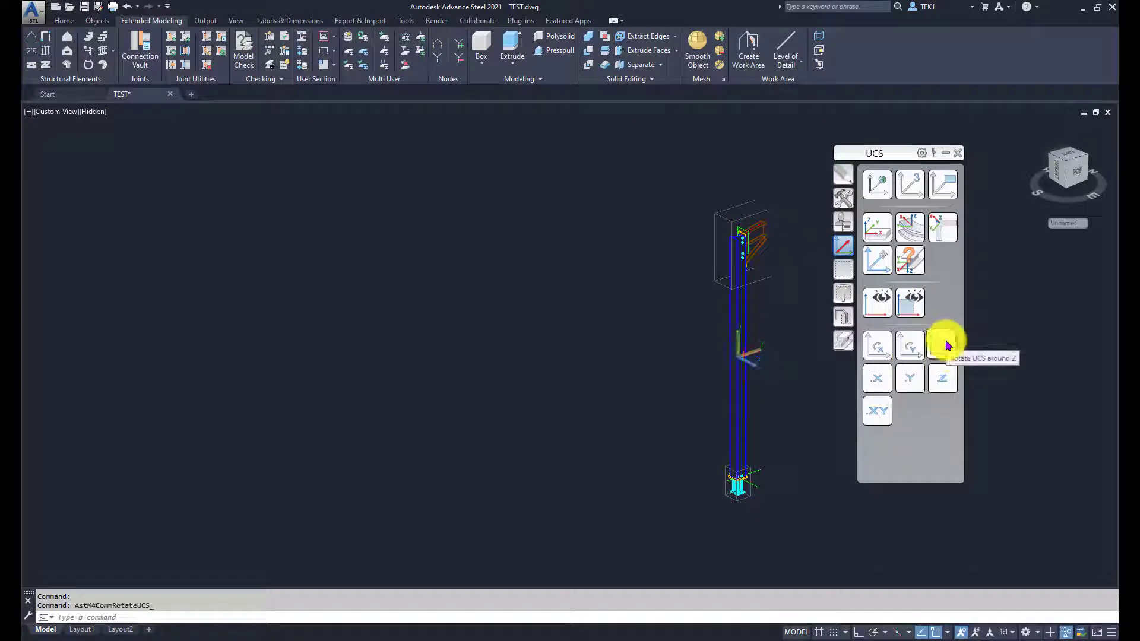
pyautogui.click(877, 301)
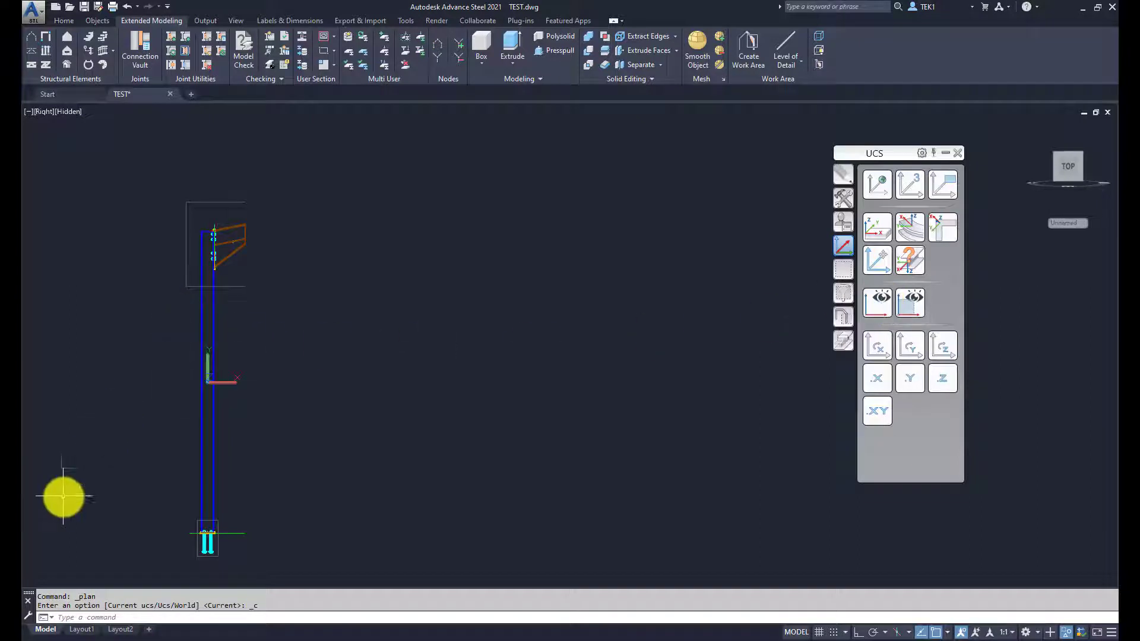
# Show every object in the model and orbit the frame into a 3-D perspective
pyautogui.click(843, 316)
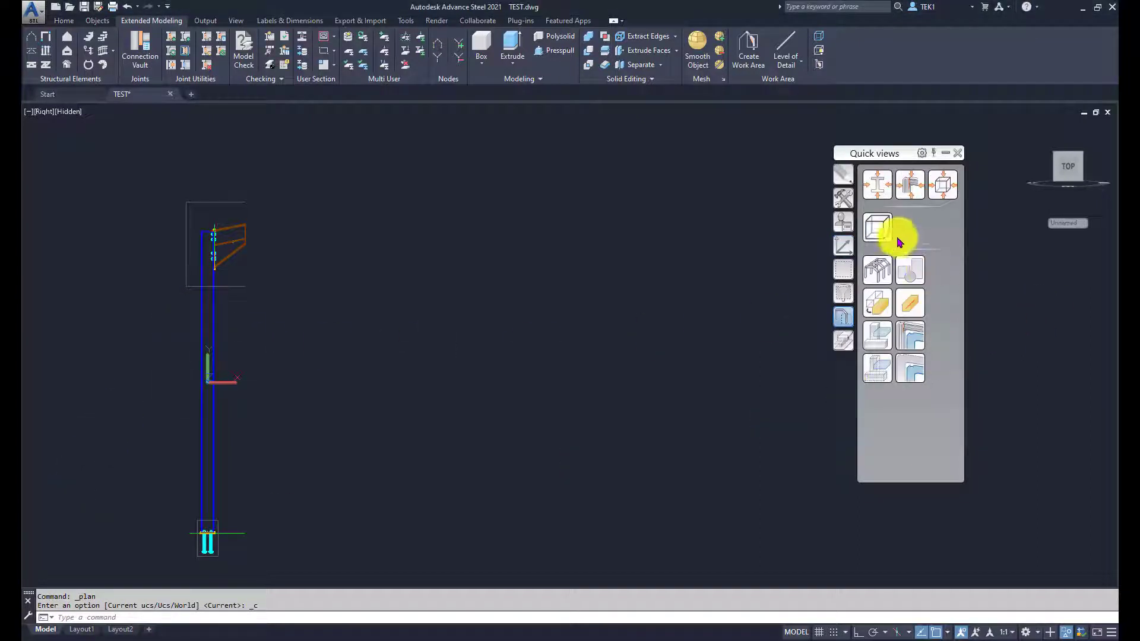
pyautogui.click(880, 269)
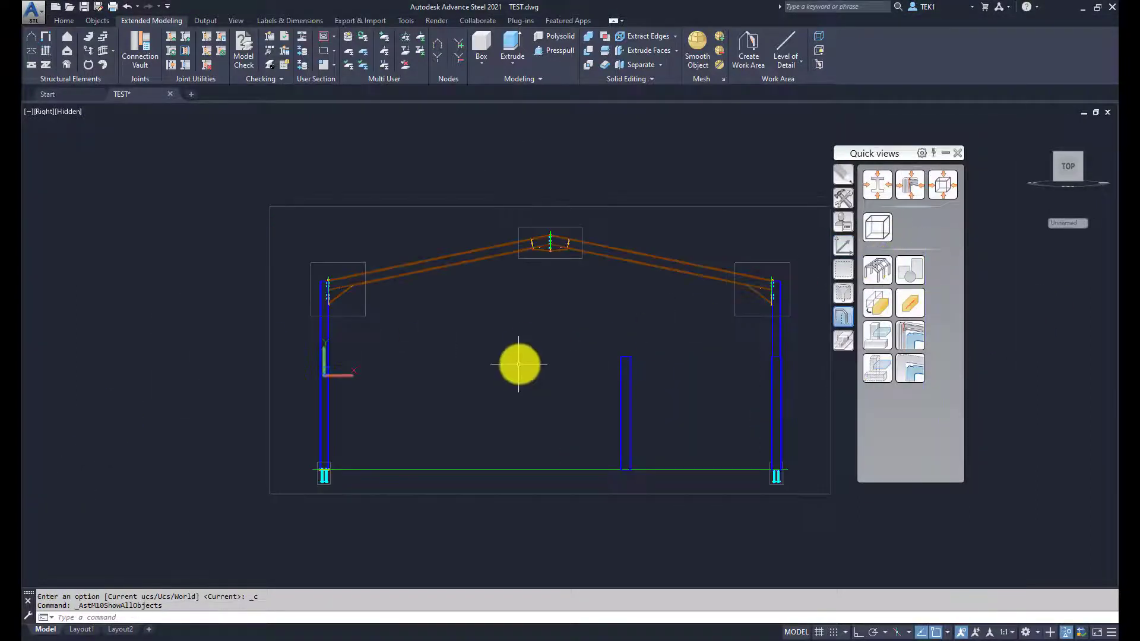
pyautogui.moveTo(519, 362); pyautogui.dragTo(588, 247)
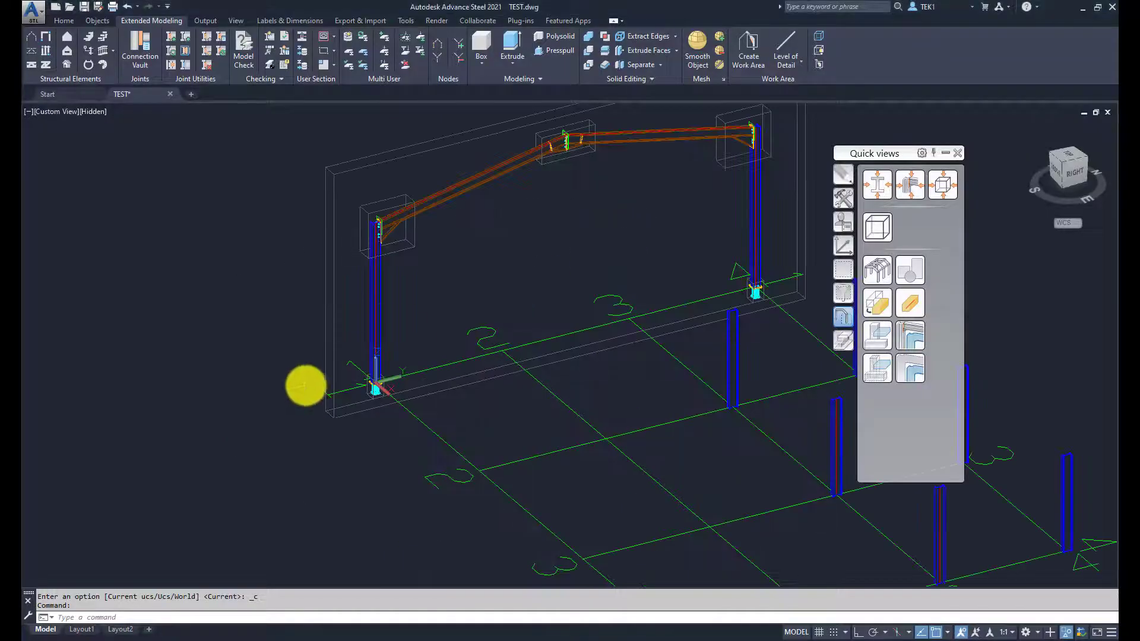
pyautogui.scroll(-4, 305, 387)
pyautogui.scroll(2, 469, 267)
pyautogui.scroll(2, 475, 263)
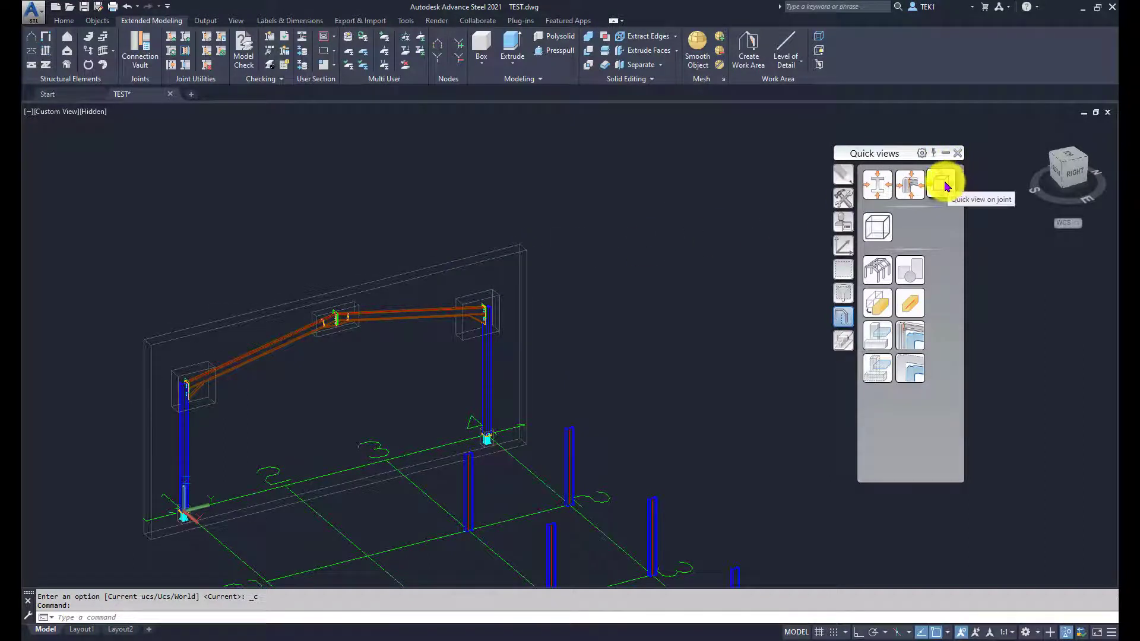
# Create a quick view of the right column's eave joint with default extensions, then return to Top view
pyautogui.click(945, 186)
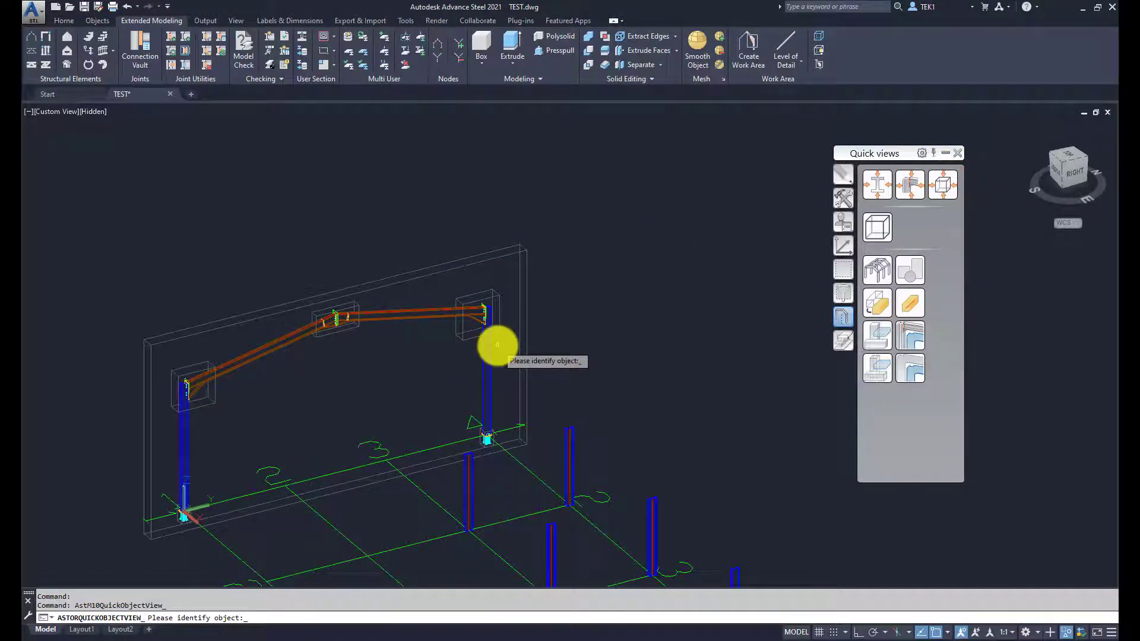
pyautogui.scroll(4, 473, 293)
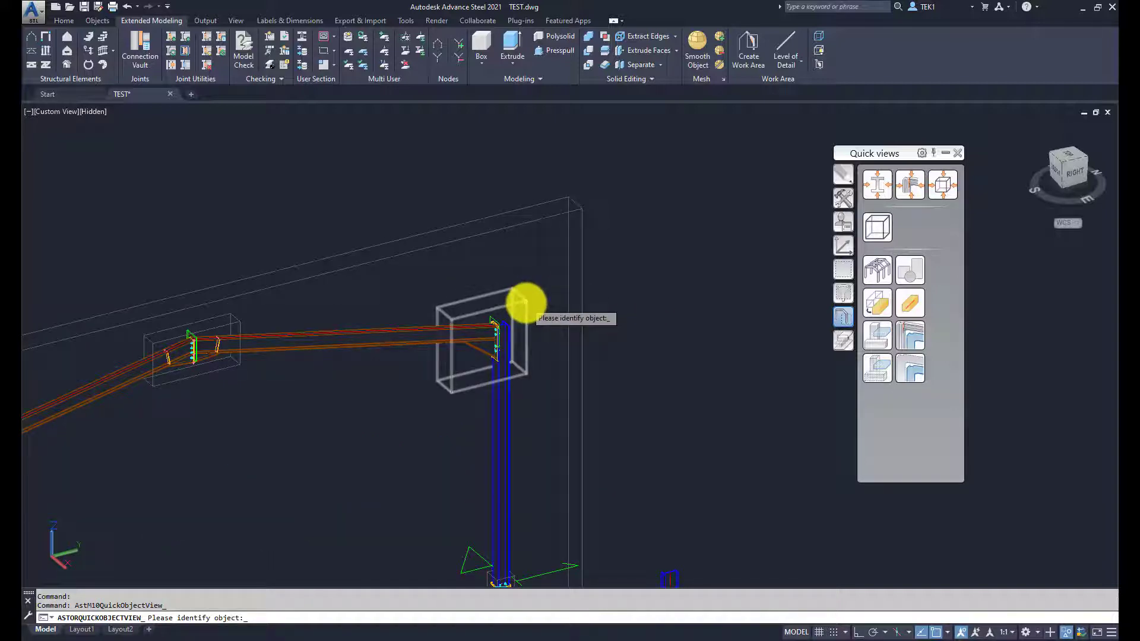
pyautogui.click(508, 323)
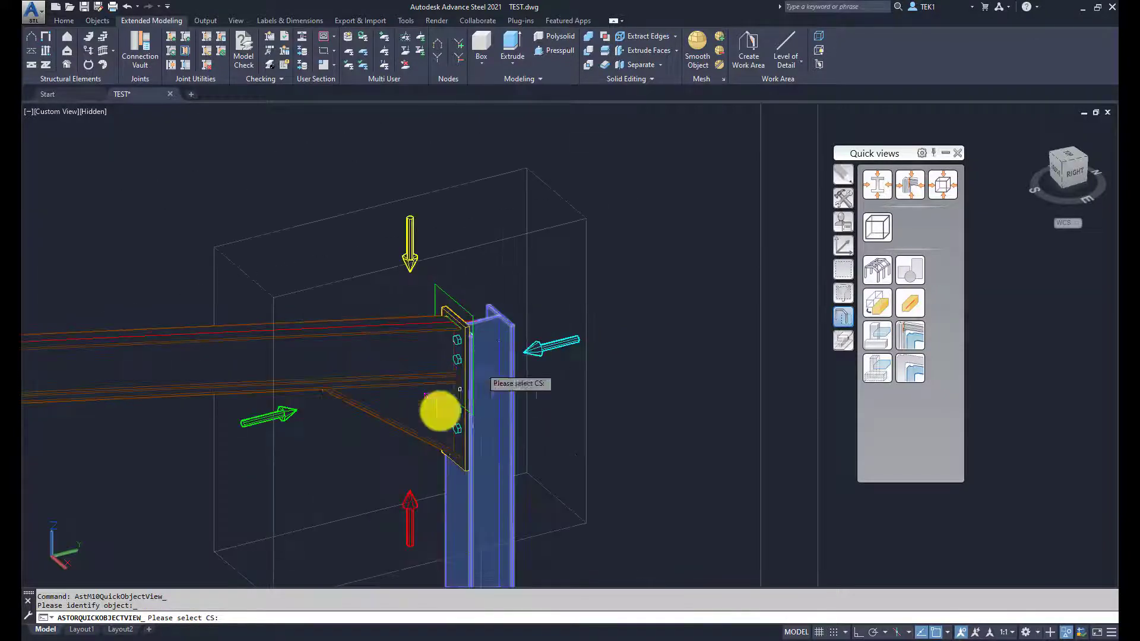
pyautogui.click(443, 407)
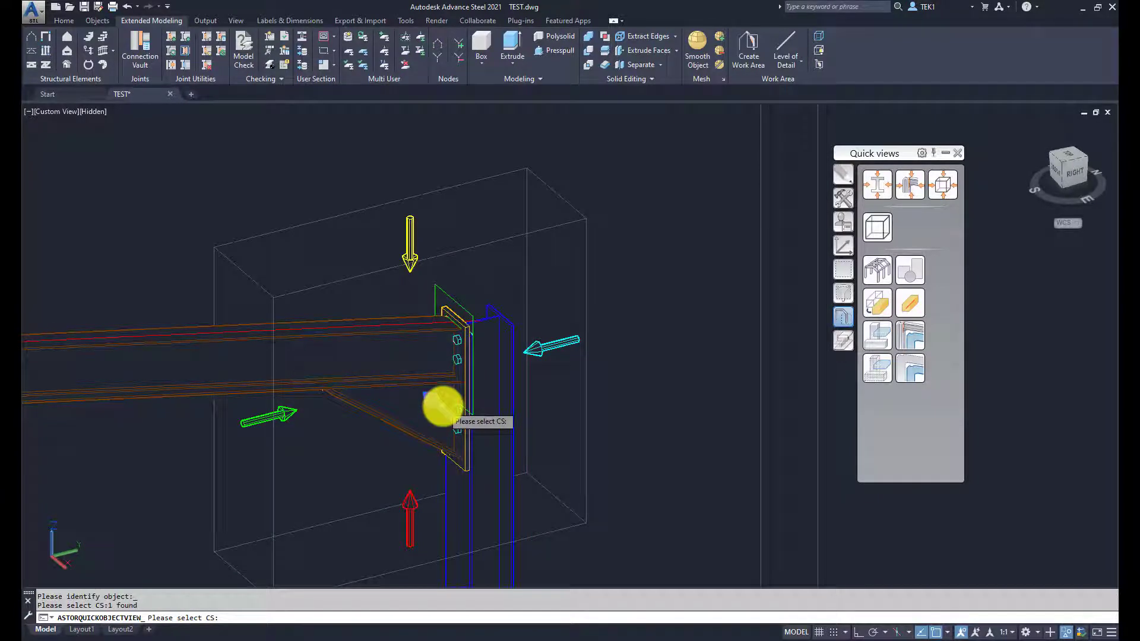
pyautogui.press('Return')
pyautogui.press('Return')
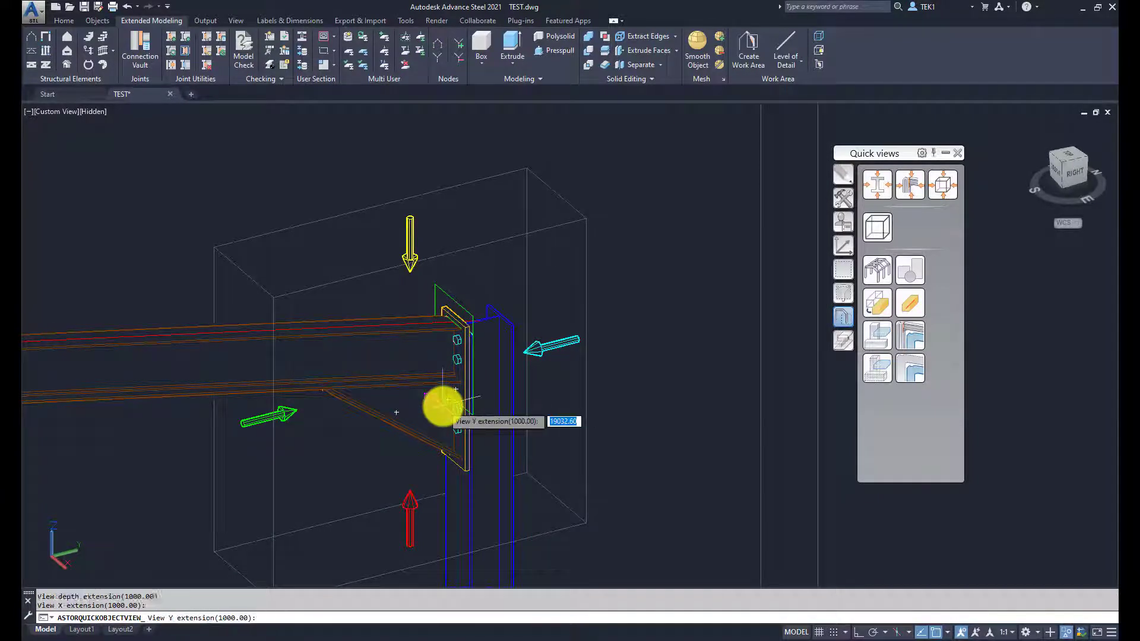
pyautogui.press('Return')
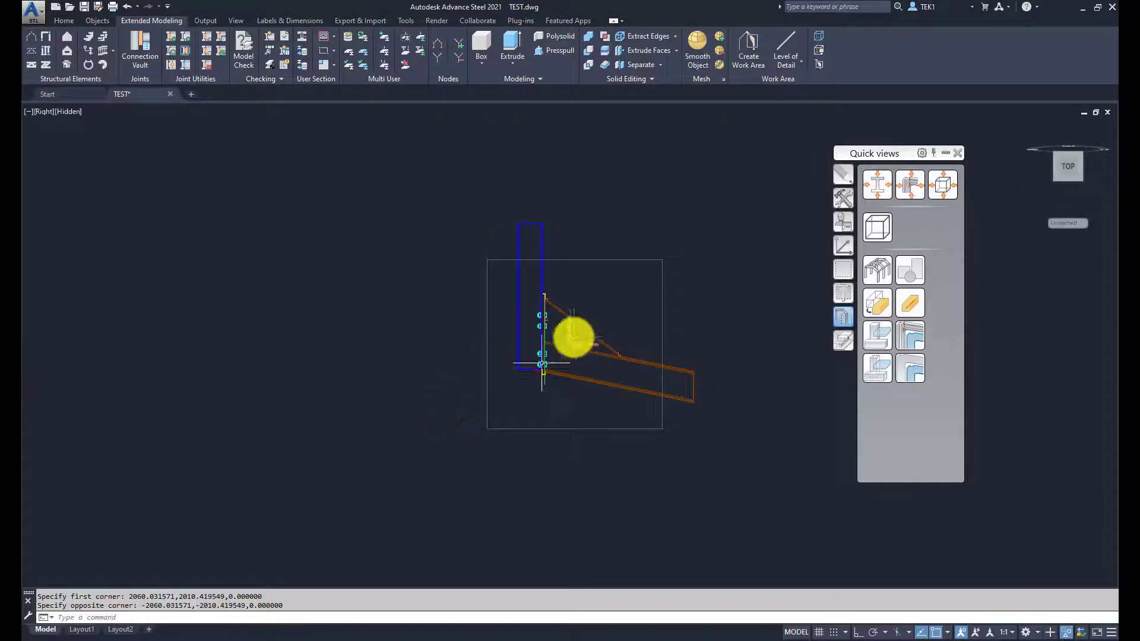
pyautogui.scroll(2, 593, 310)
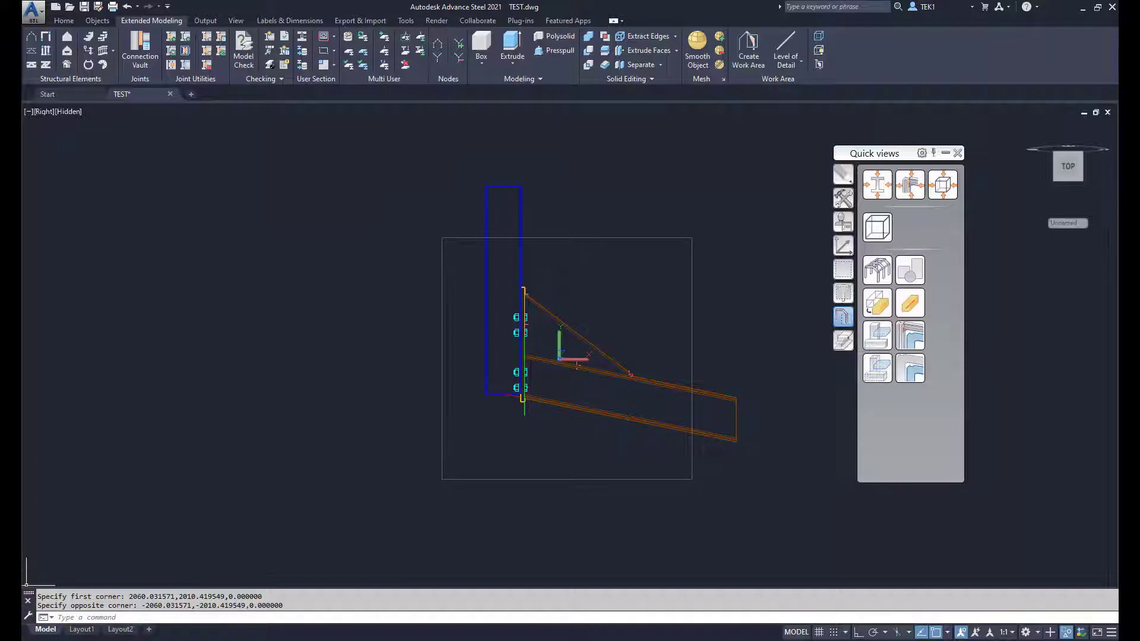
pyautogui.click(876, 231)
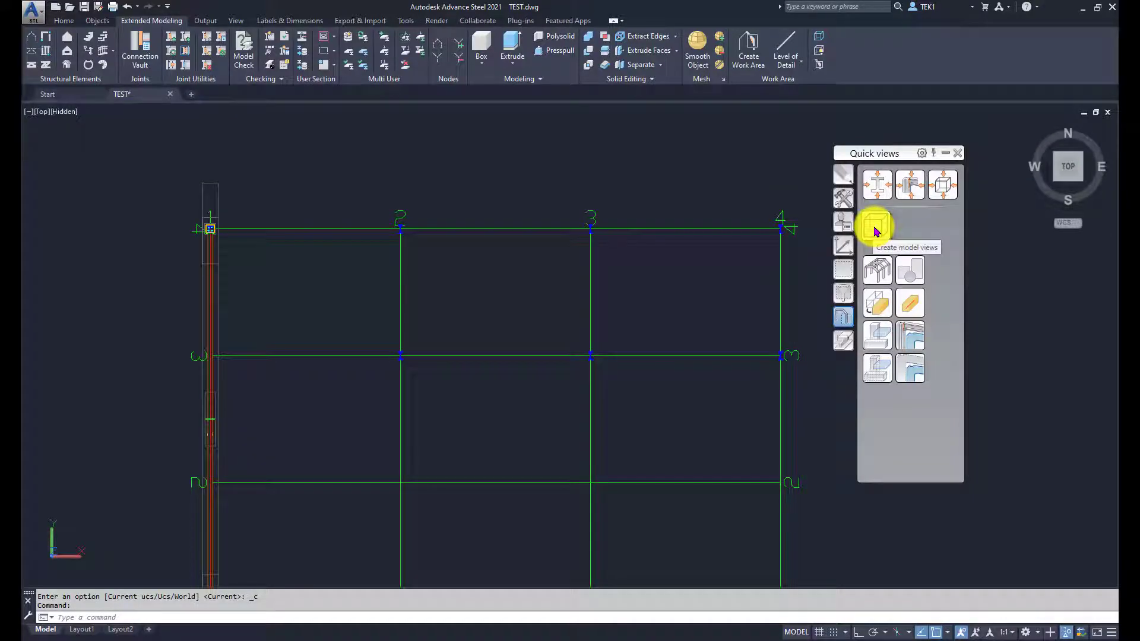
# Create model view AA from one UCS point at the grid axis 2 intersection with the default direction
pyautogui.click(876, 231)
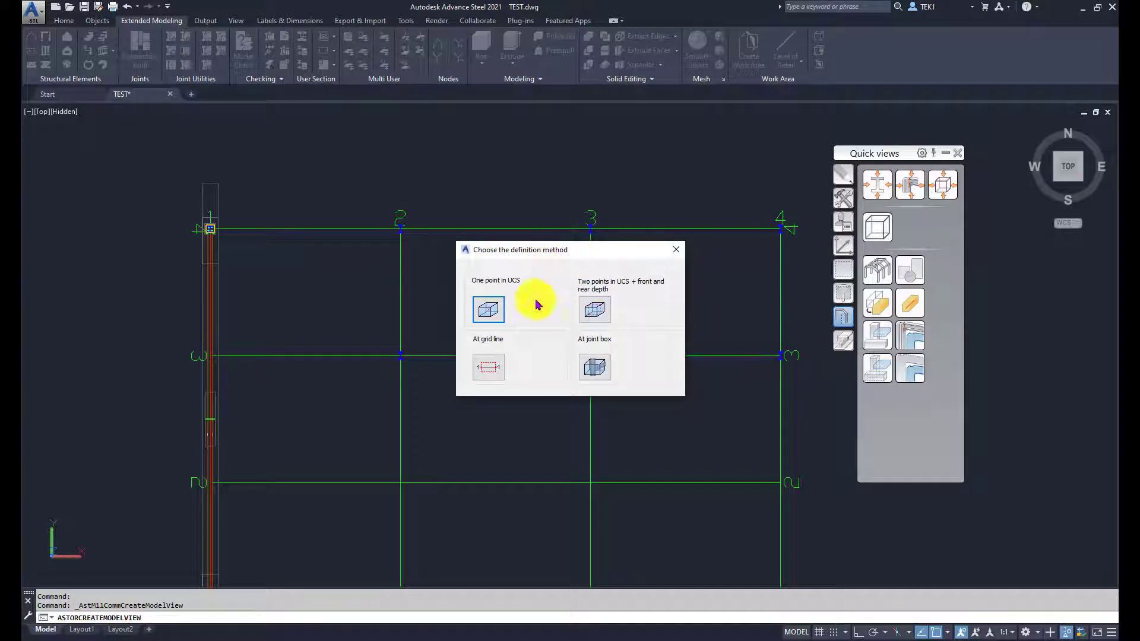
pyautogui.click(488, 315)
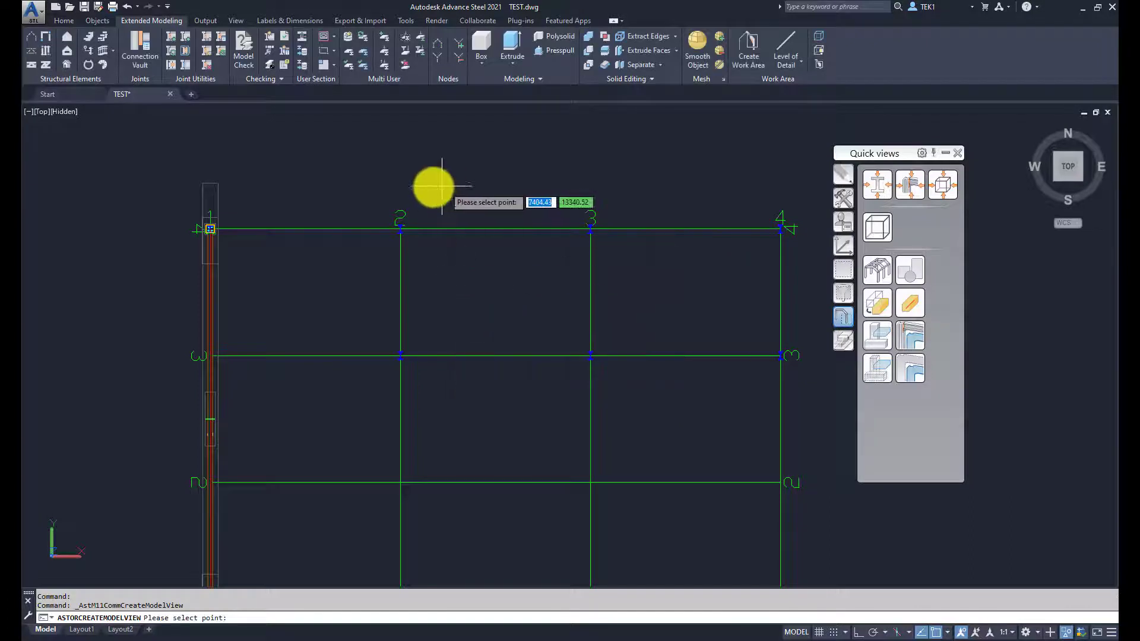
pyautogui.scroll(3, 432, 188)
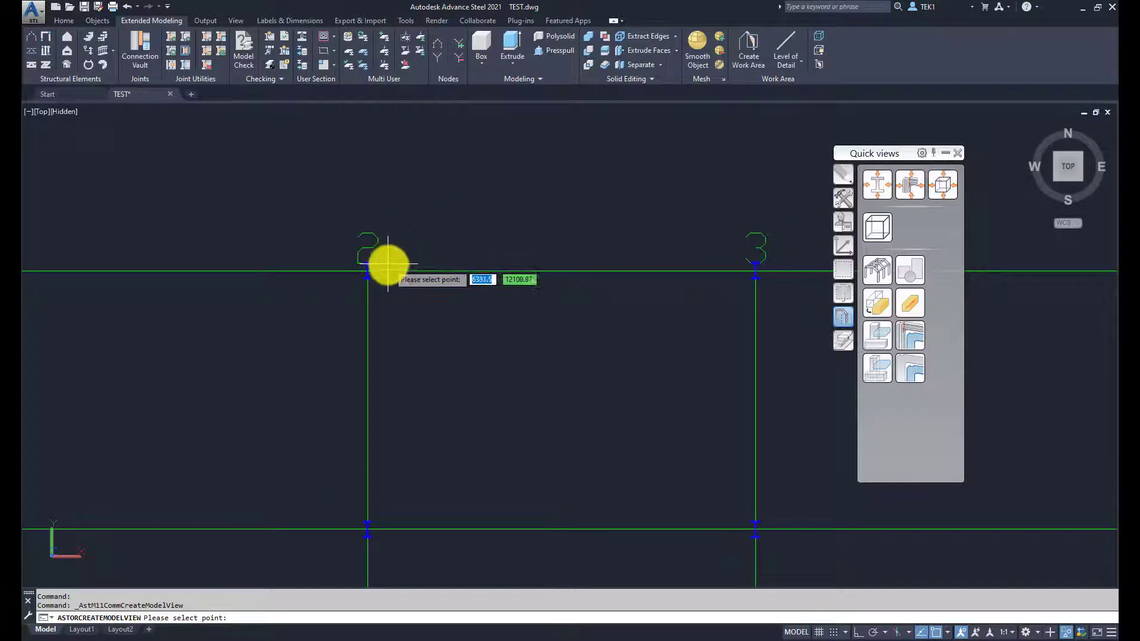
pyautogui.click(370, 272)
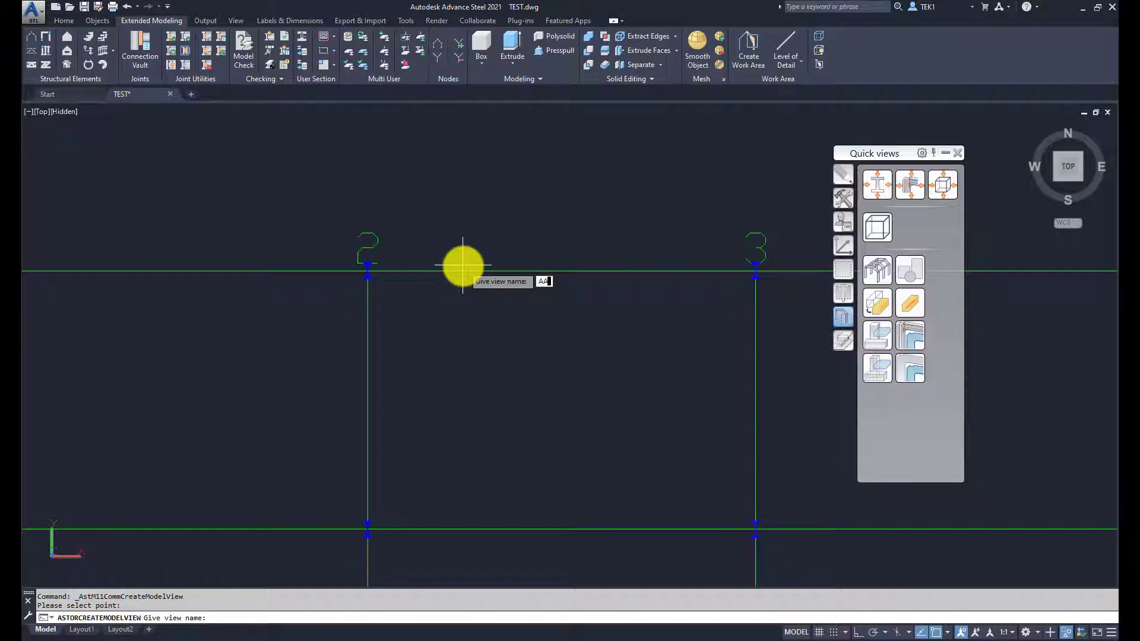
pyautogui.press('Return')
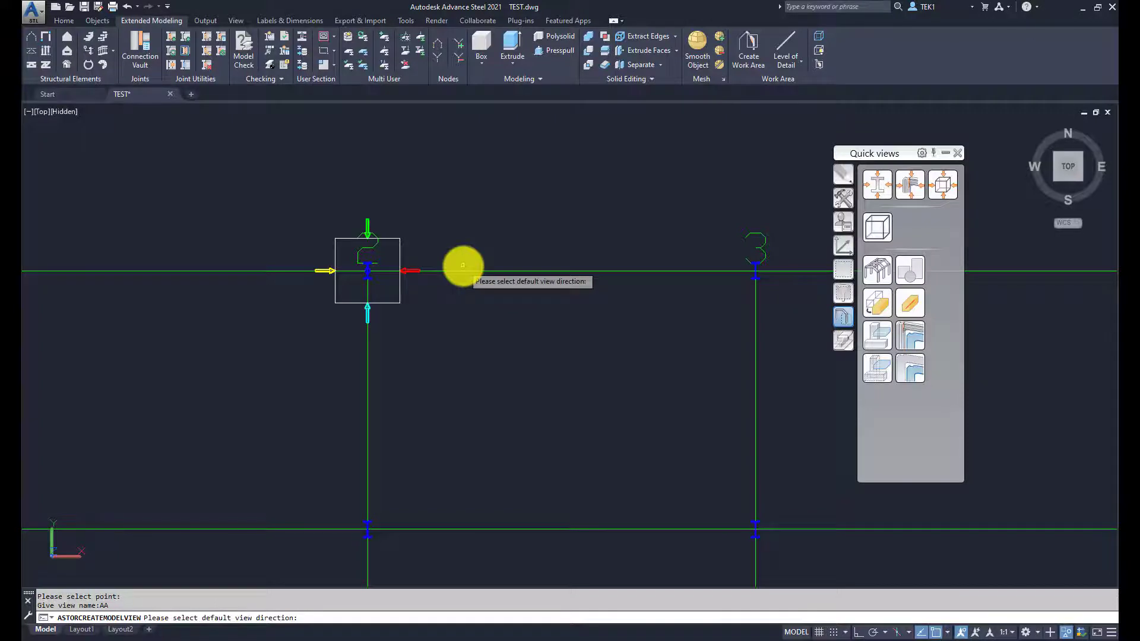
pyautogui.keyDown('shift'); pyautogui.moveTo(443, 315); pyautogui.dragTo(413, 291, button='middle'); pyautogui.keyUp('shift')
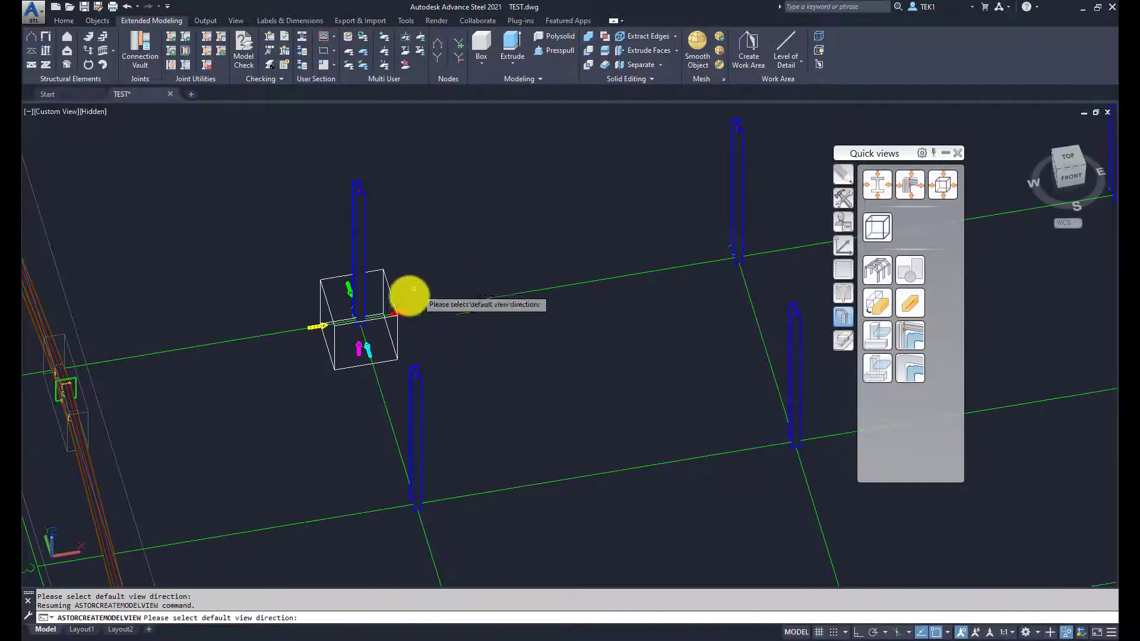
pyautogui.scroll(5, 414, 290)
pyautogui.click(132, 377)
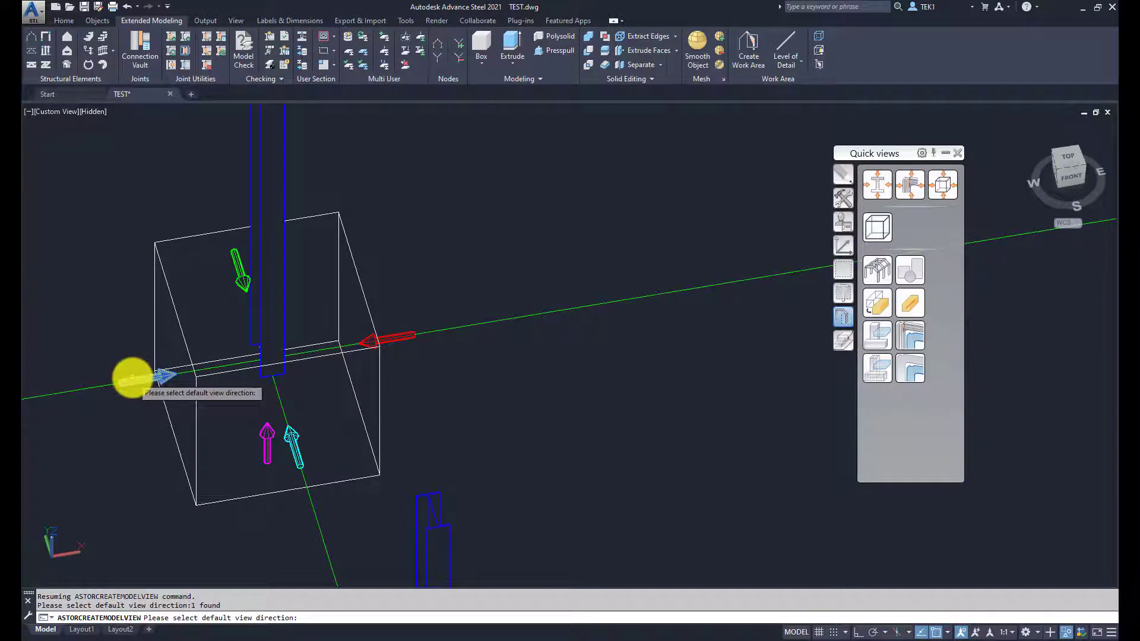
pyautogui.press('Return')
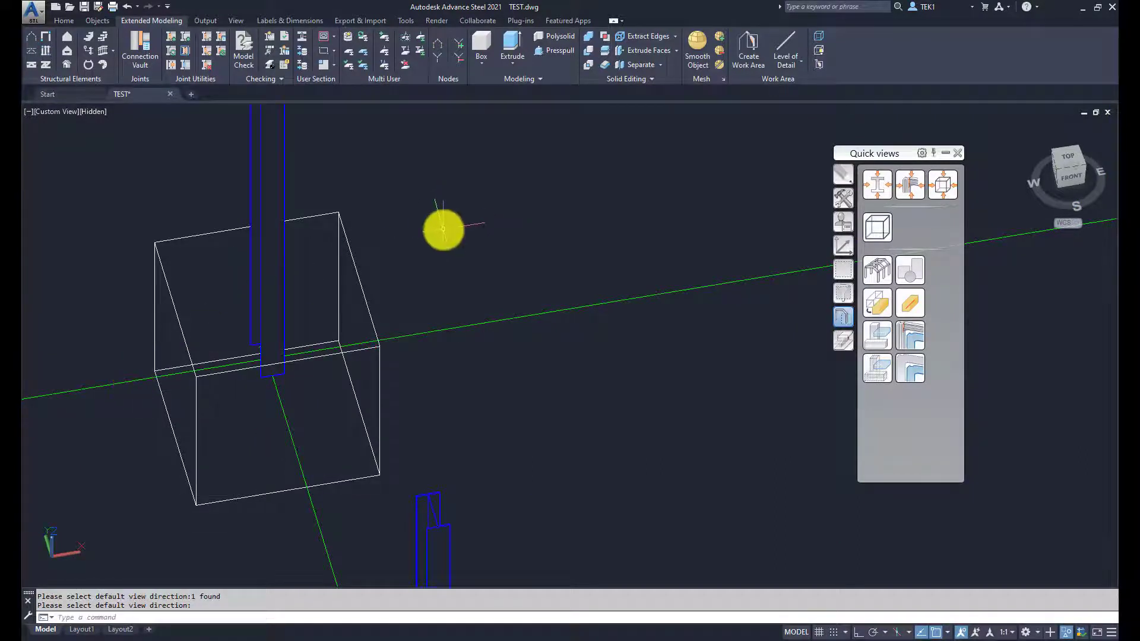
pyautogui.scroll(-2, 443, 229)
pyautogui.press('Escape')
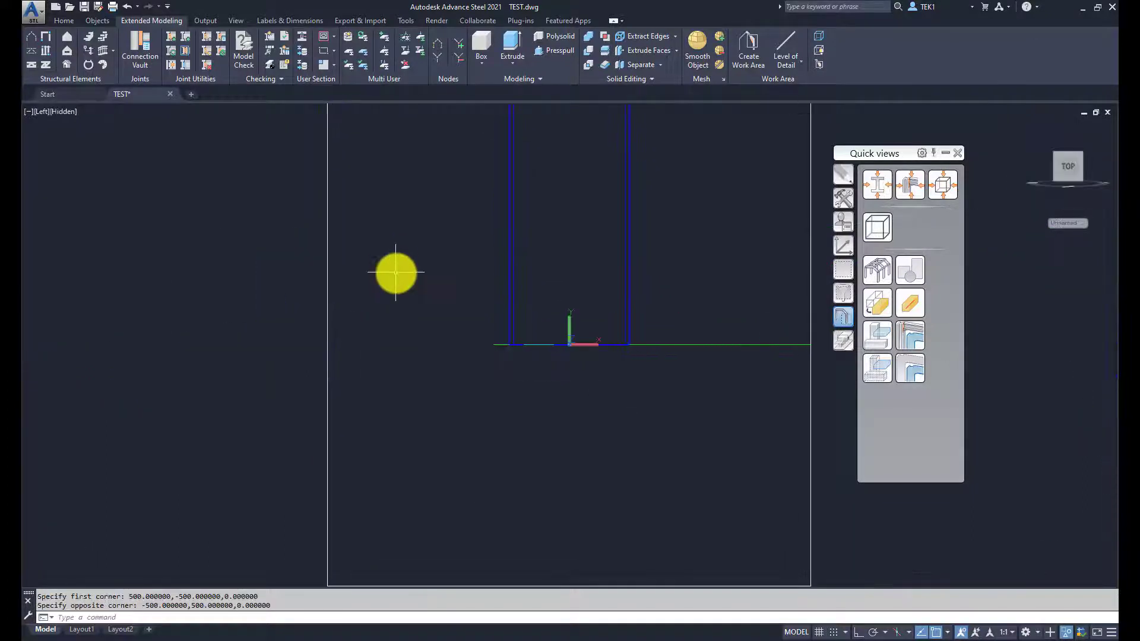
# Orbit to an isometric angle and stretch the AA view box taller from its top corner grip
pyautogui.scroll(-4, 396, 271)
pyautogui.keyDown('shift'); pyautogui.moveTo(457, 250); pyautogui.dragTo(580, 237, button='middle'); pyautogui.keyUp('shift')
pyautogui.click(580, 234)
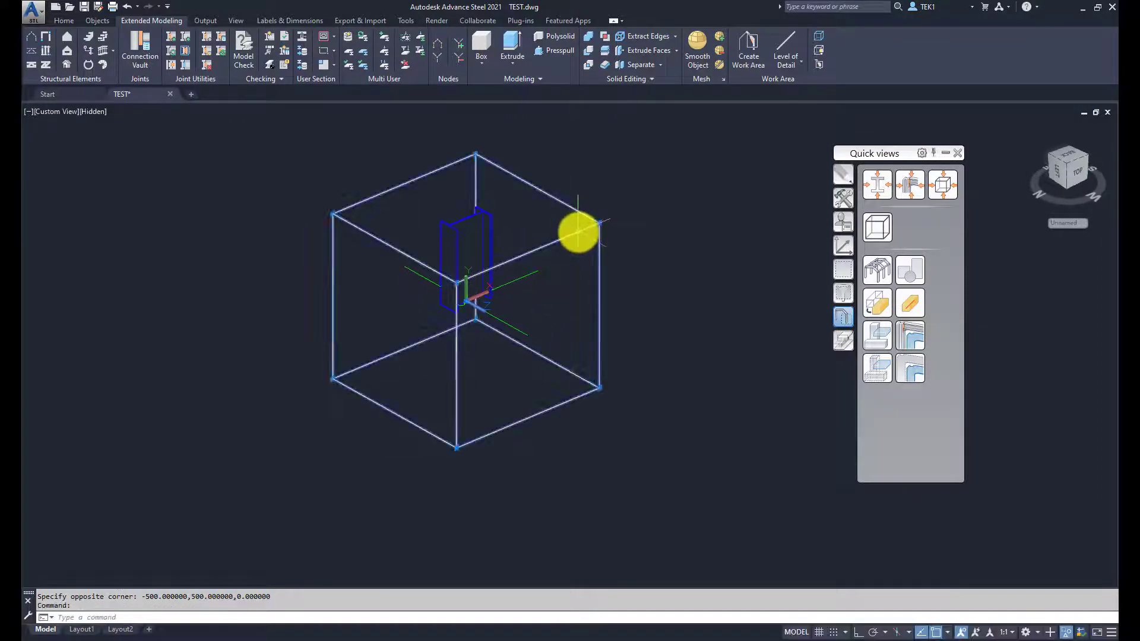
pyautogui.click(593, 222)
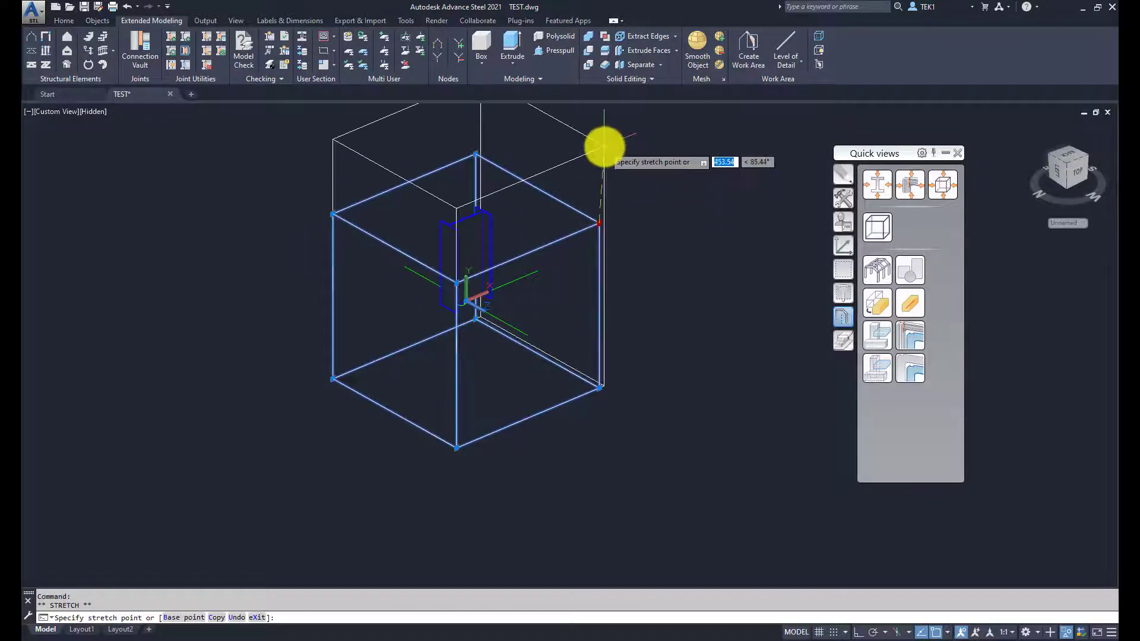
pyautogui.press('Escape')
# Delete the AA view box and return to the top plan of the grid
pyautogui.scroll(-3, 327, 377)
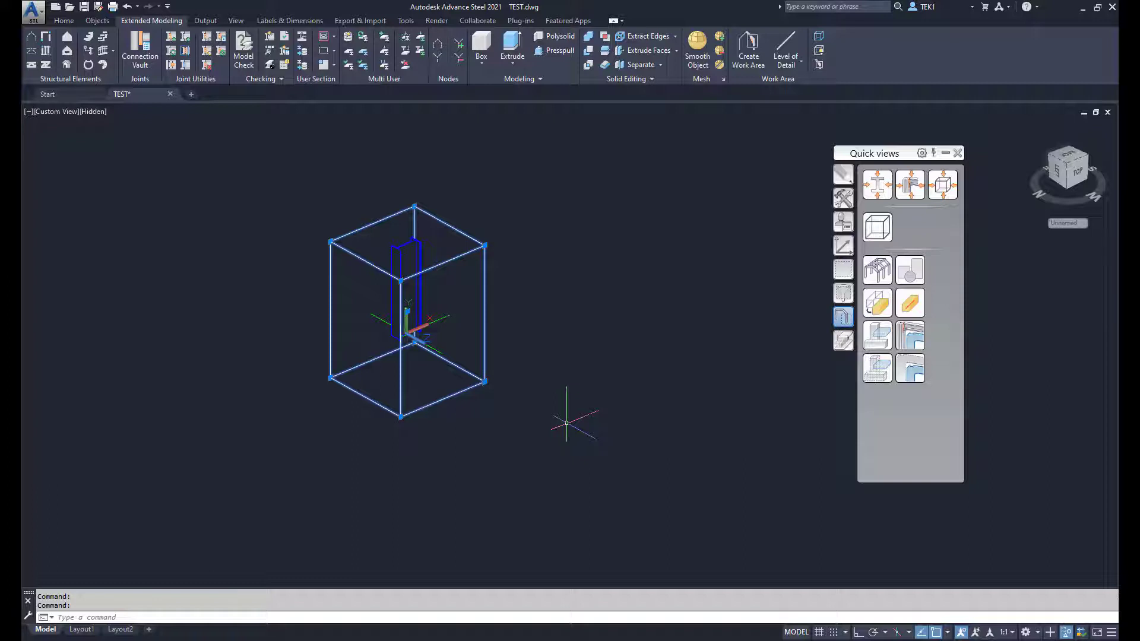
pyautogui.press('Delete')
pyautogui.scroll(-5, 564, 418)
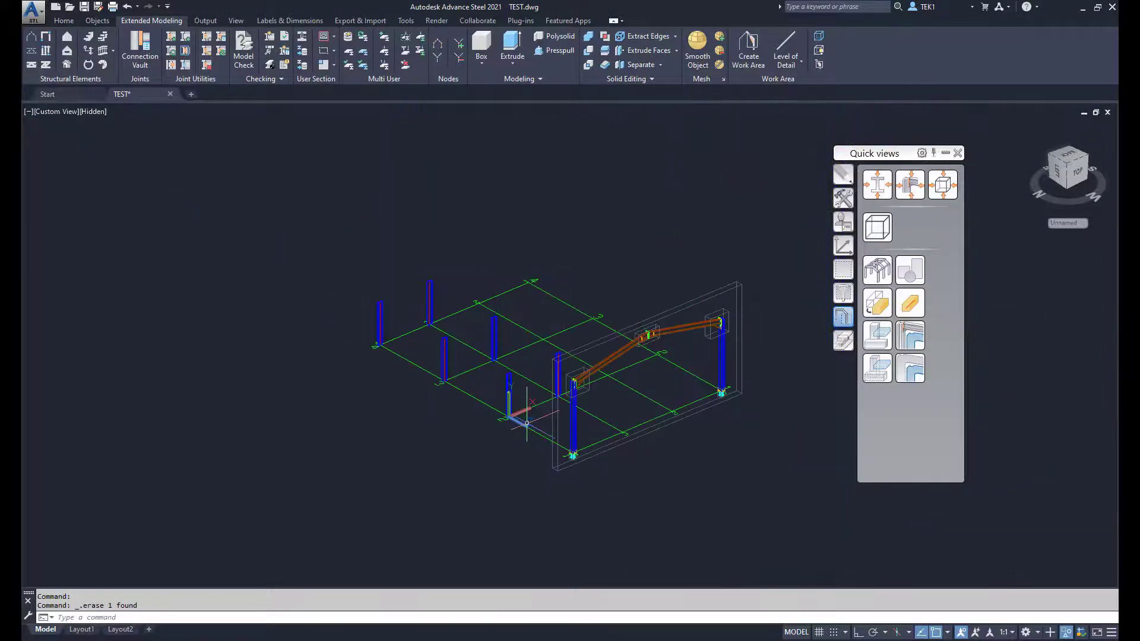
pyautogui.click(877, 228)
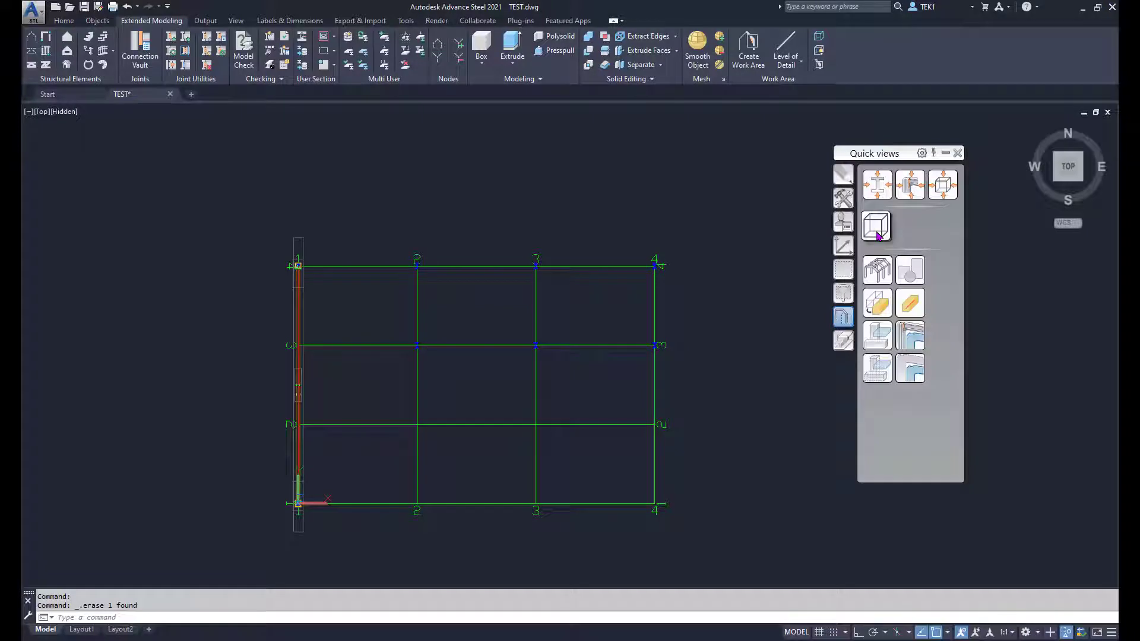
# Define a two-point model view spanning axes 2–3 with 500 front and rear depth, named FF
pyautogui.click(877, 233)
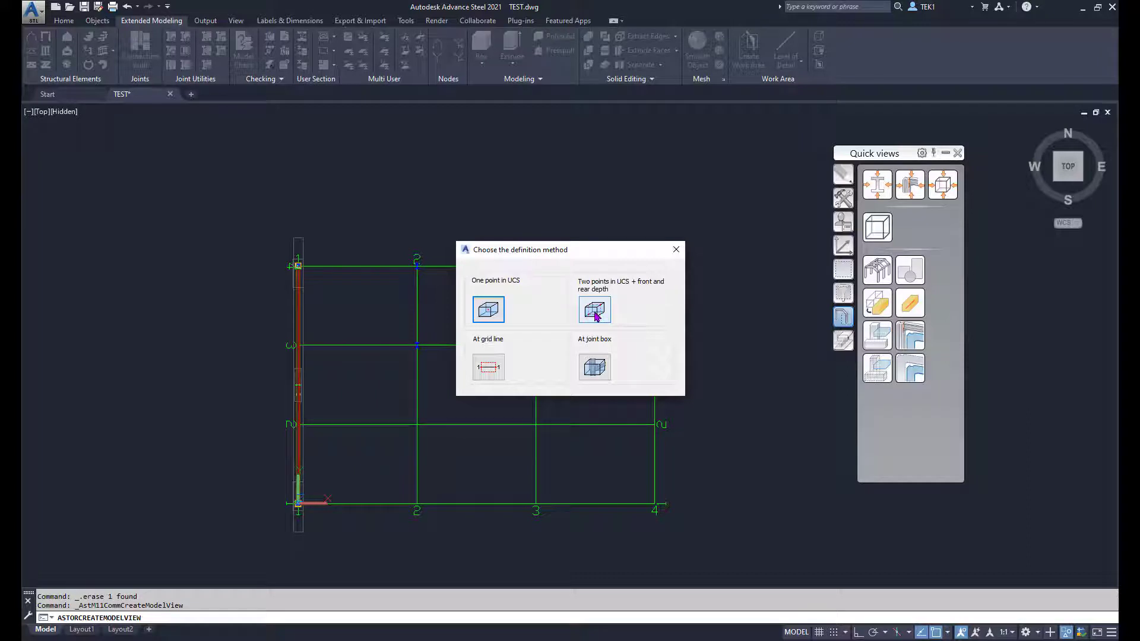
pyautogui.click(595, 316)
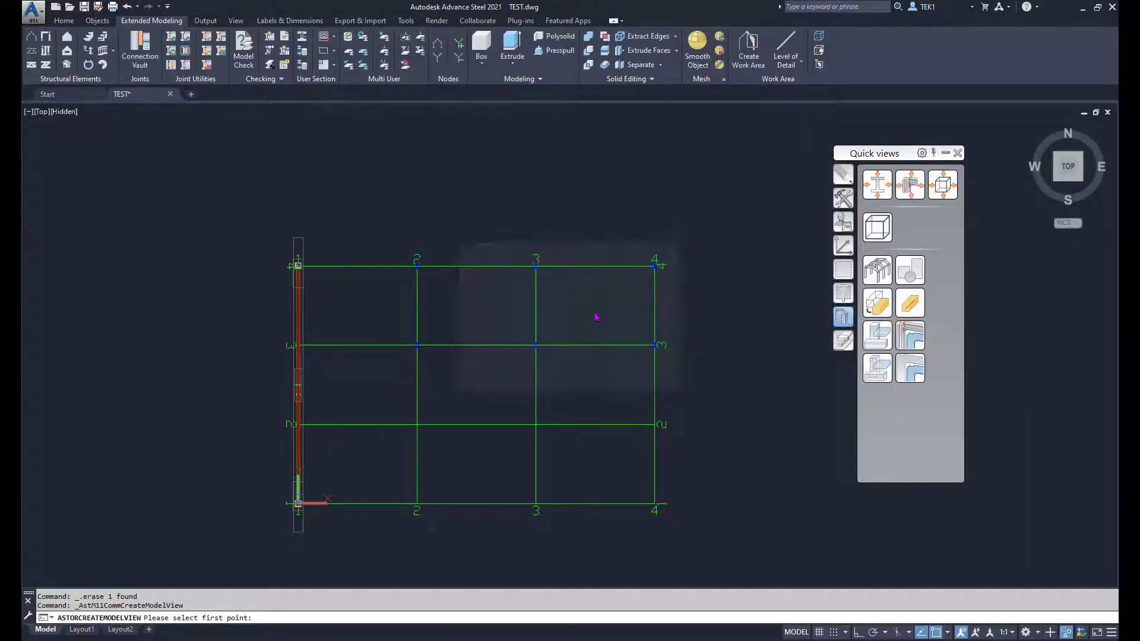
pyautogui.click(391, 247)
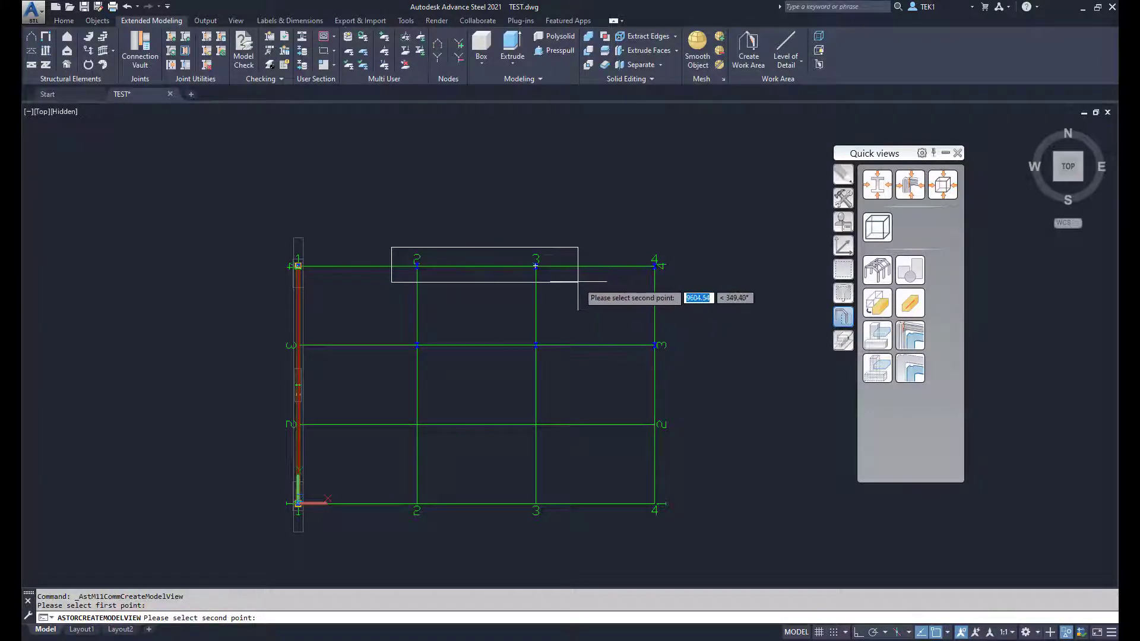
pyautogui.click(576, 282)
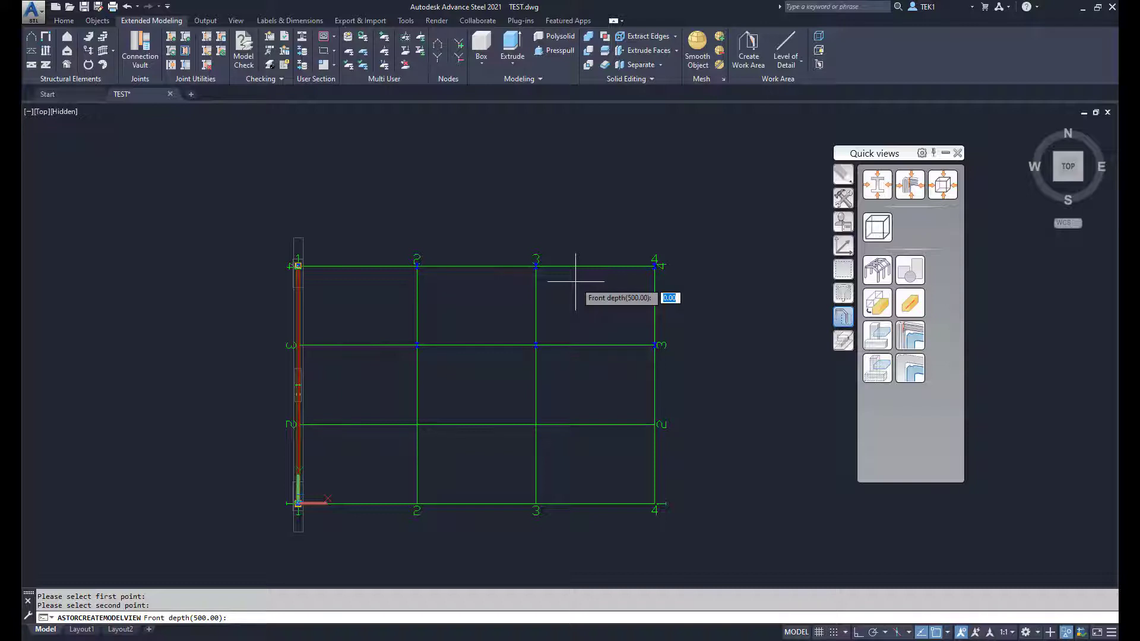
pyautogui.press('Return')
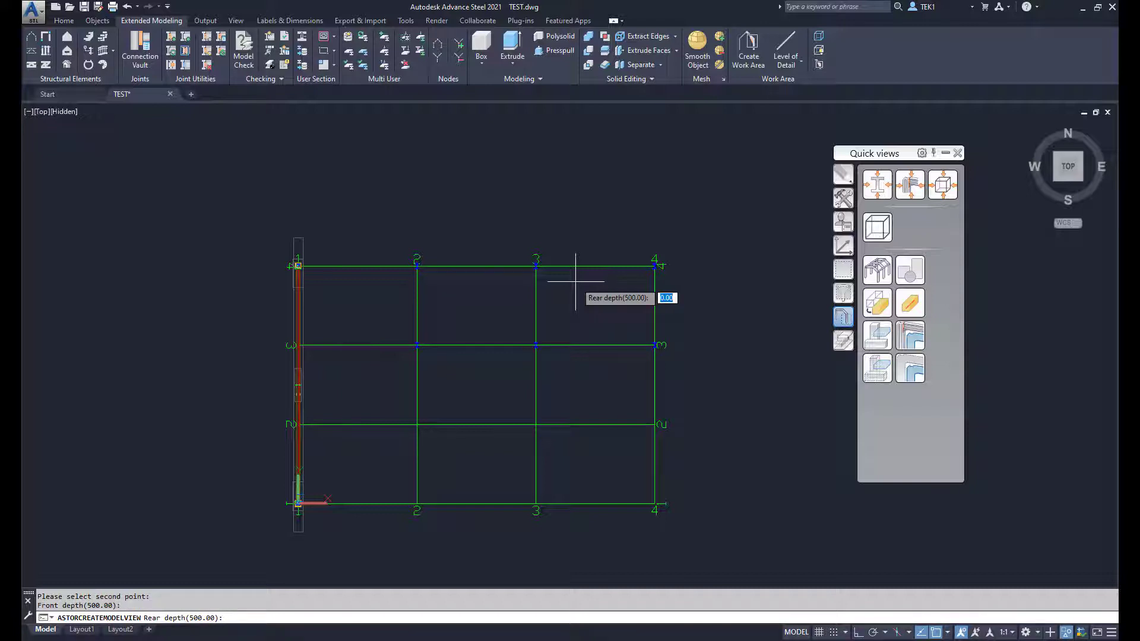
pyautogui.press('Return')
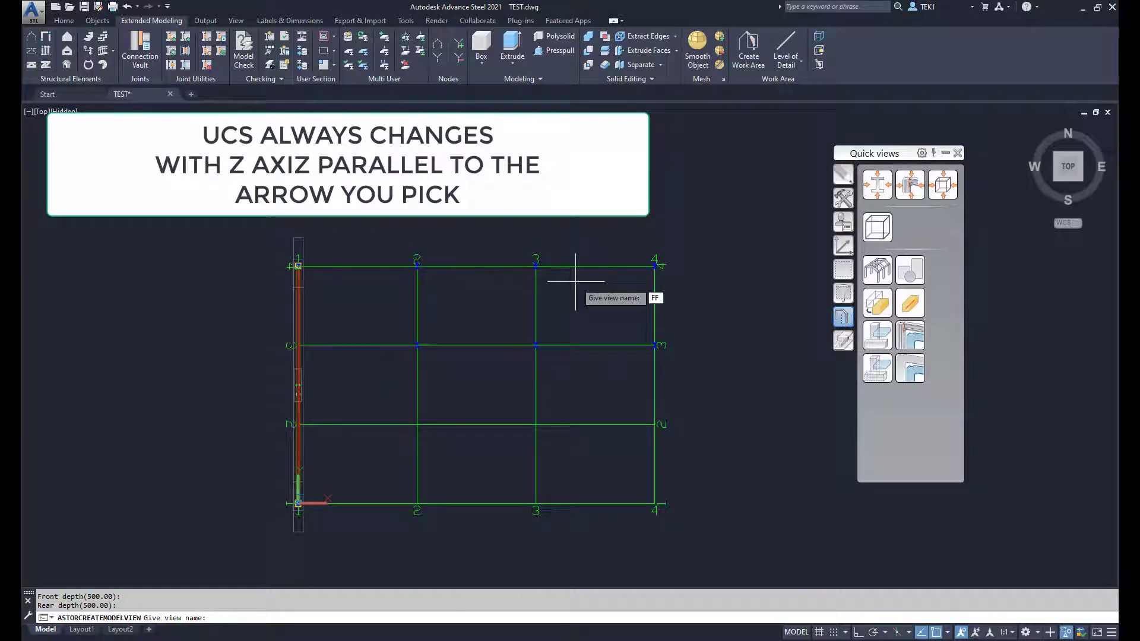
pyautogui.press('Return')
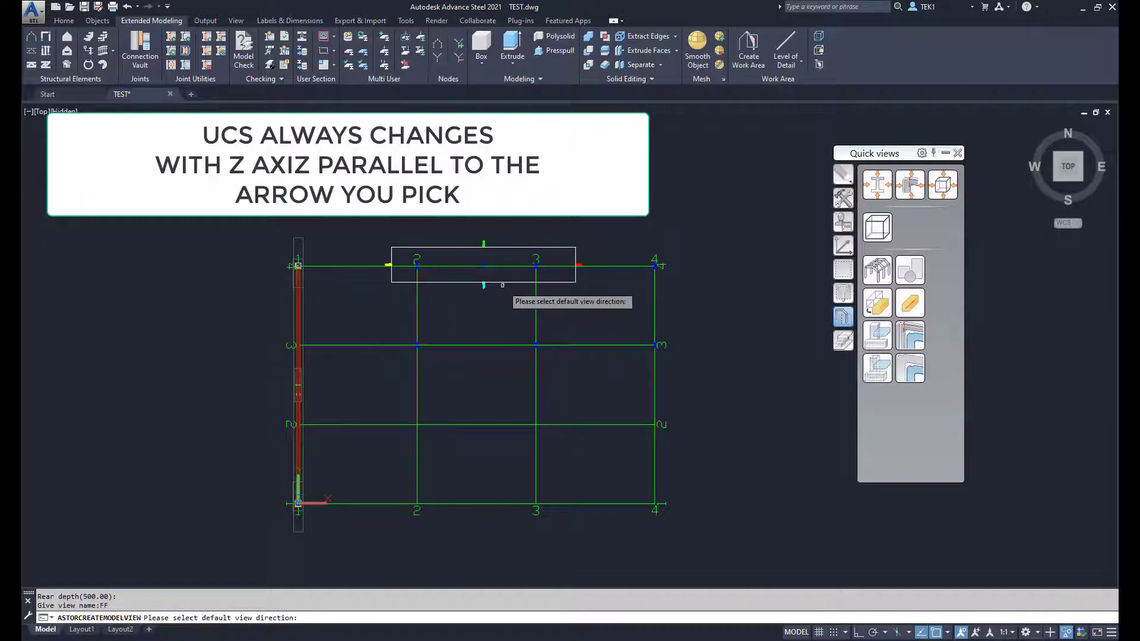
# Set the FF view's direction with the cyan arrow and the beam, then orbit to an angled view
pyautogui.keyDown('shift'); pyautogui.moveTo(512, 290); pyautogui.dragTo(460, 363, button='middle'); pyautogui.keyUp('shift')
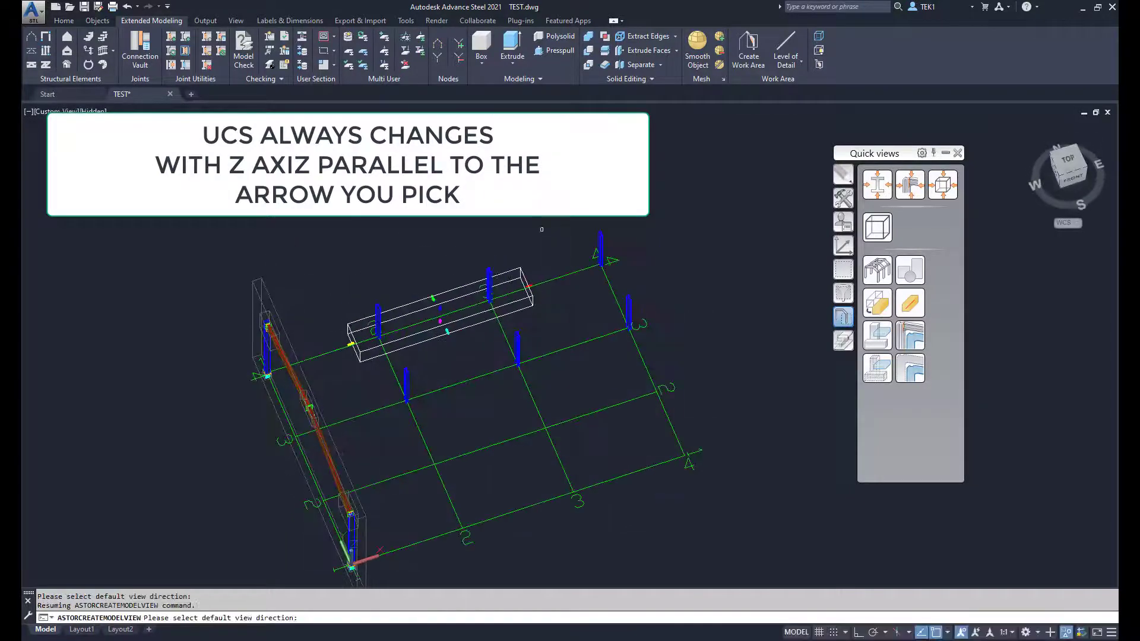
pyautogui.scroll(5, 460, 363)
pyautogui.click(432, 287)
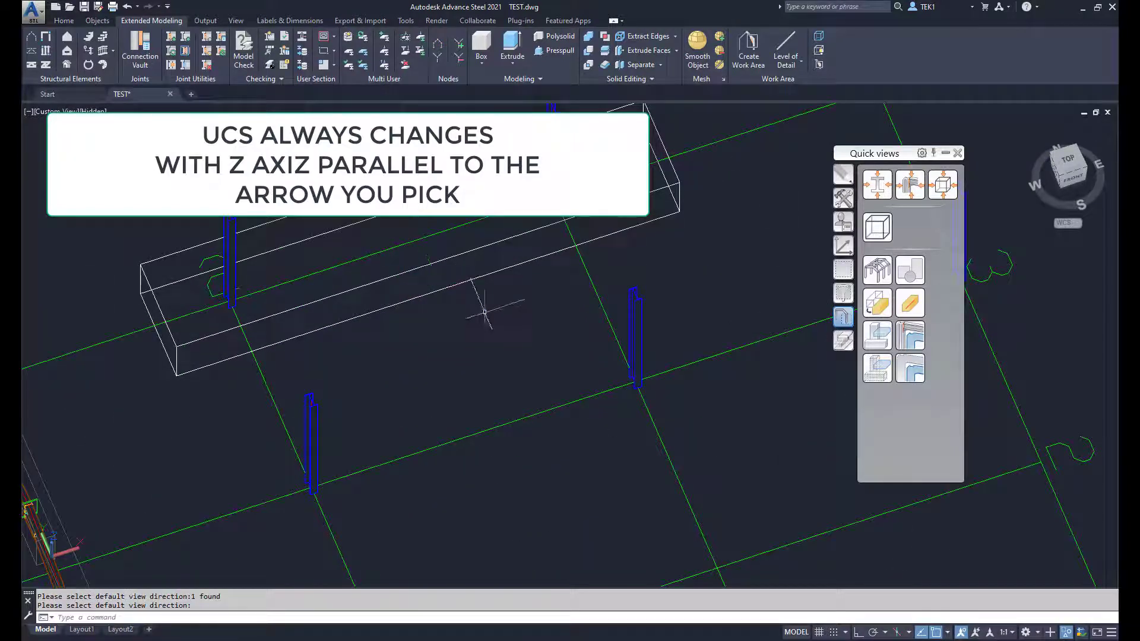
pyautogui.scroll(-3, 485, 312)
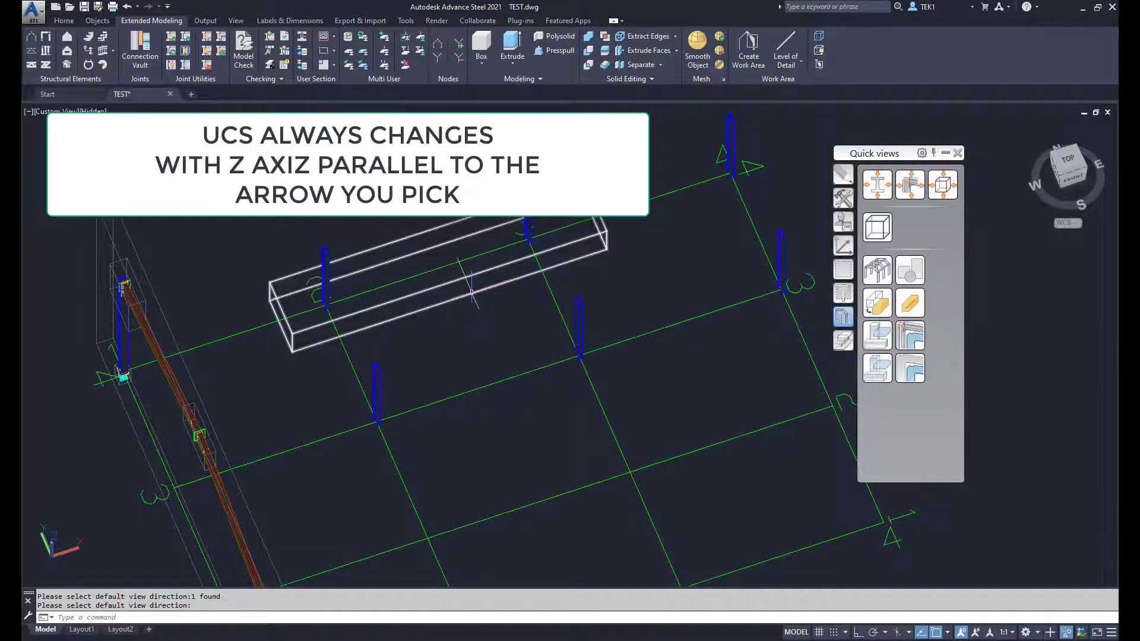
pyautogui.click(472, 290)
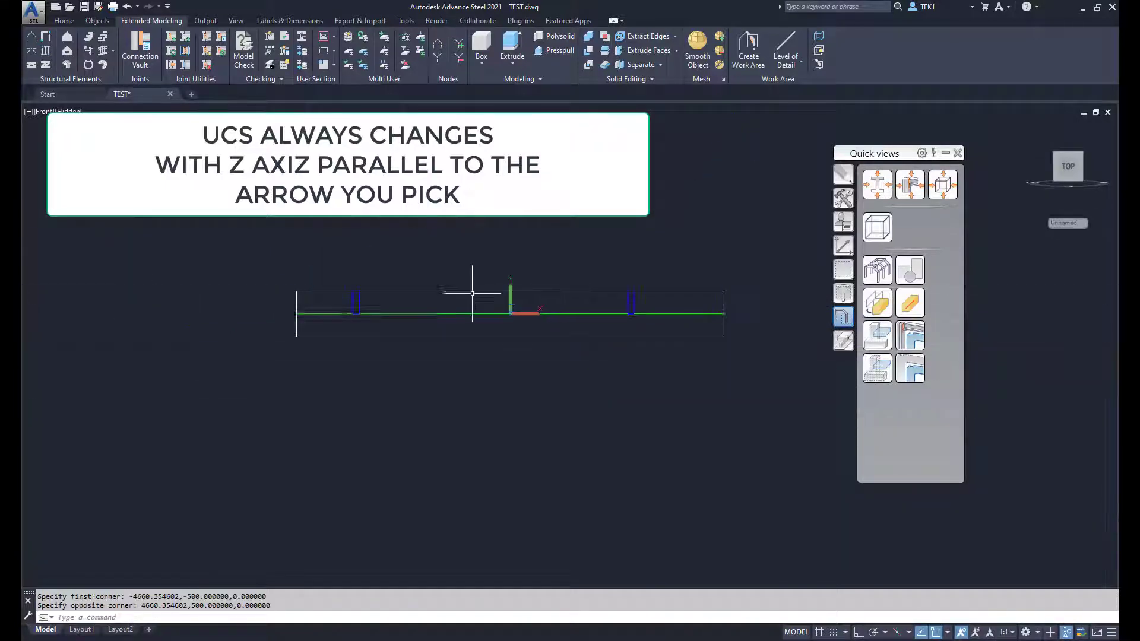
pyautogui.keyDown('shift'); pyautogui.moveTo(516, 287); pyautogui.dragTo(587, 360, button='middle'); pyautogui.keyUp('shift')
pyautogui.press('Escape')
# Select the FF view box and delete it from the model
pyautogui.click(693, 240)
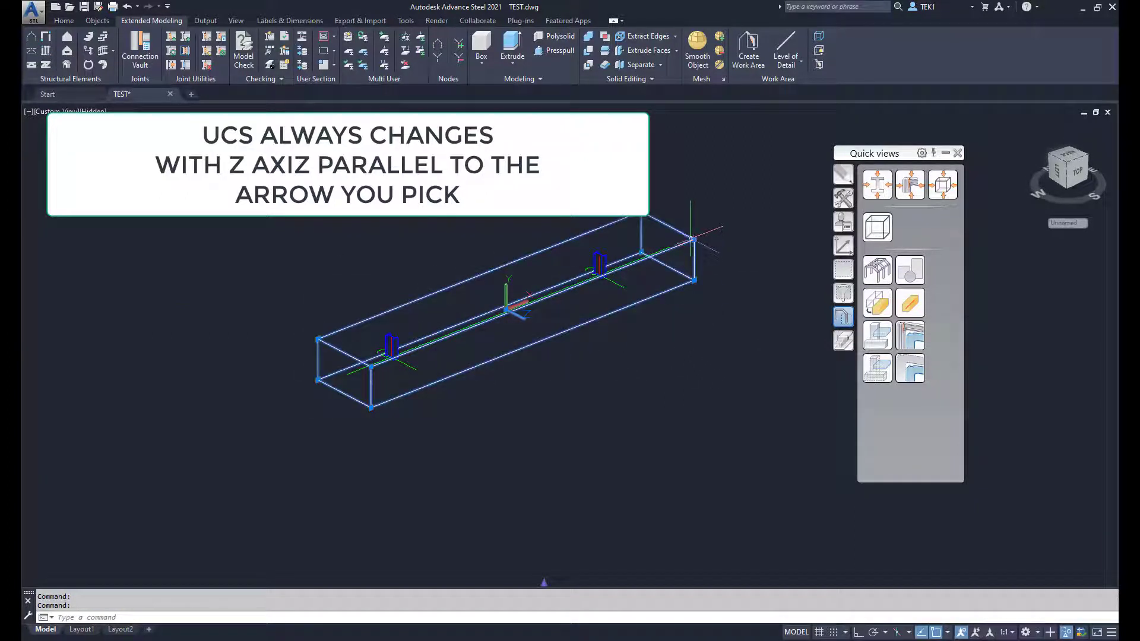
pyautogui.press('Escape')
pyautogui.click(673, 226)
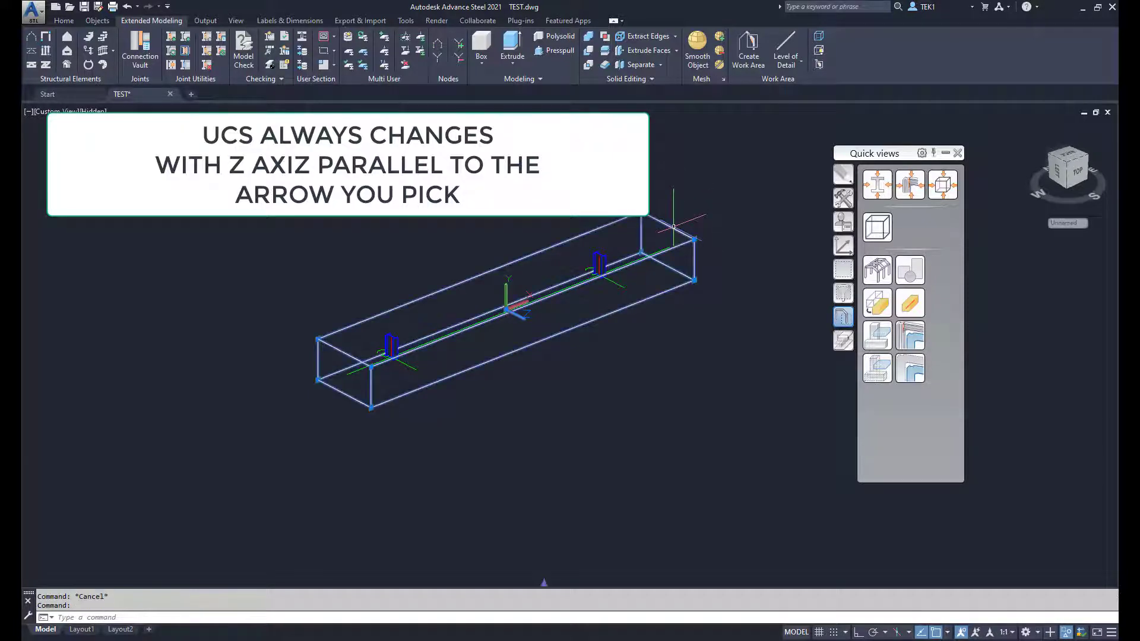
pyautogui.press('Delete')
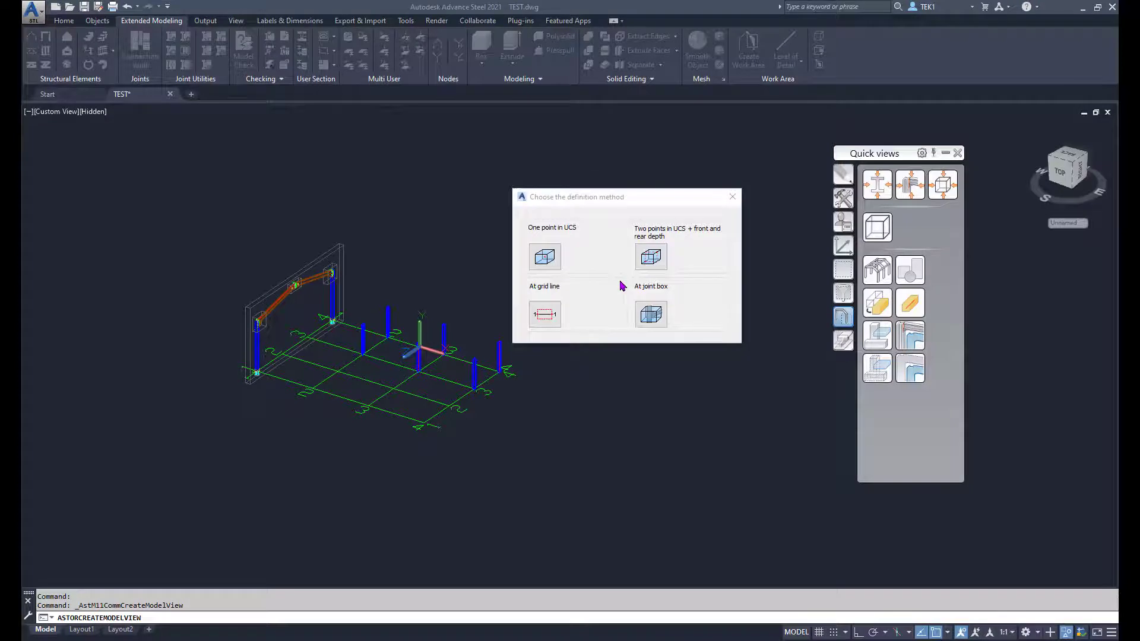
# Create a model view named TT at the picked grid line
pyautogui.click(552, 315)
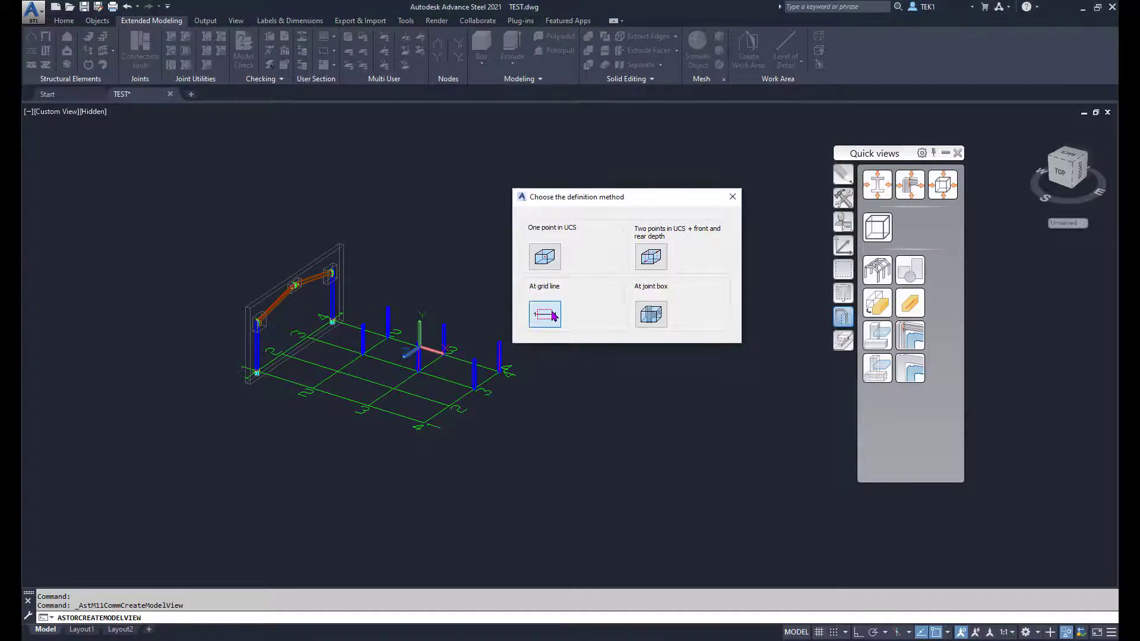
pyautogui.click(457, 358)
pyautogui.press('Return')
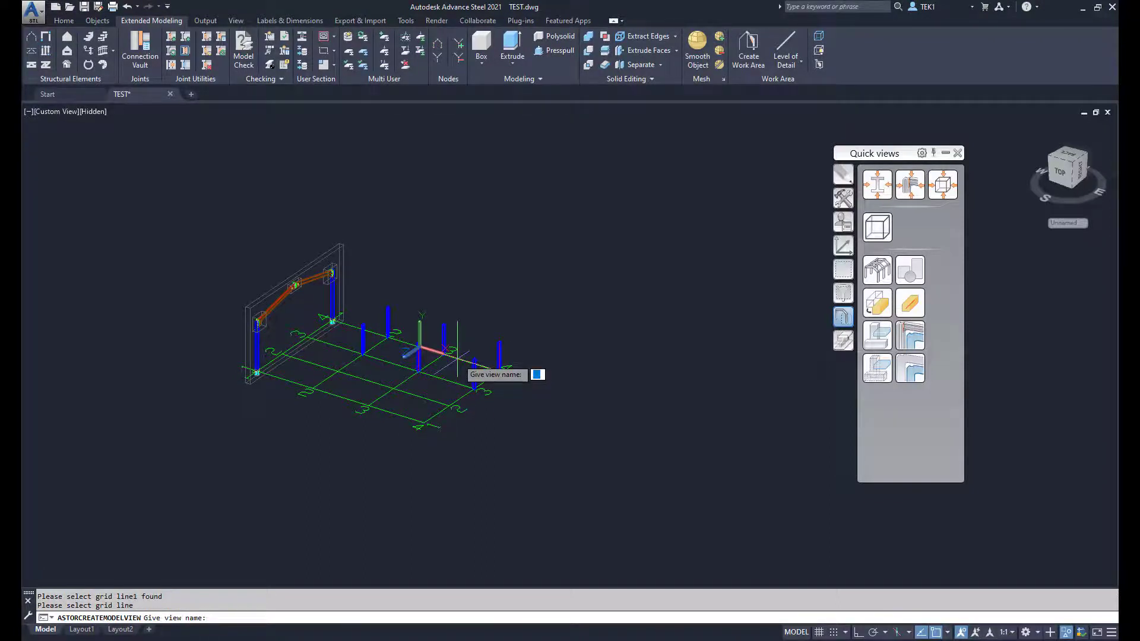
pyautogui.write('TT')
pyautogui.press('Return')
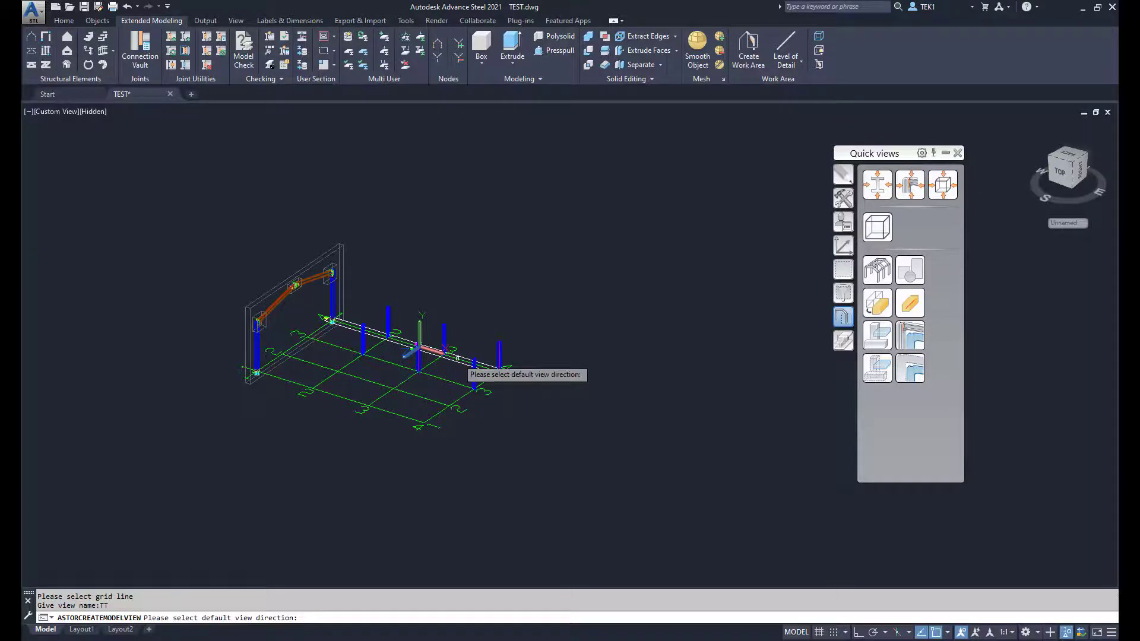
pyautogui.press('Escape')
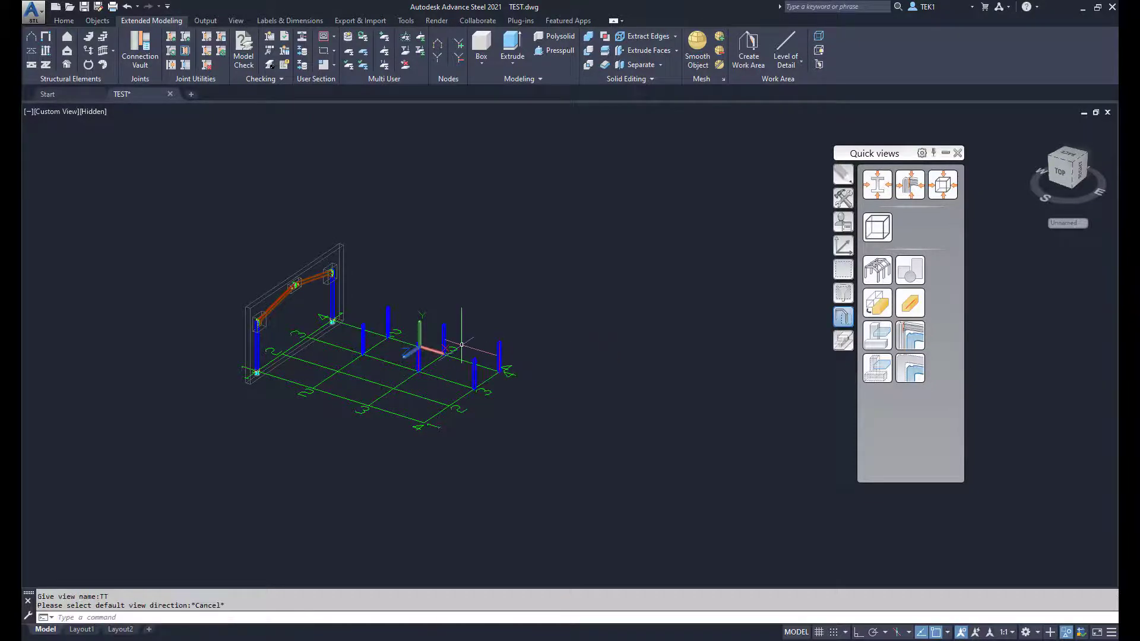
# Delete the TT view box, then zoom in on the sloped beam connection
pyautogui.scroll(3, 462, 343)
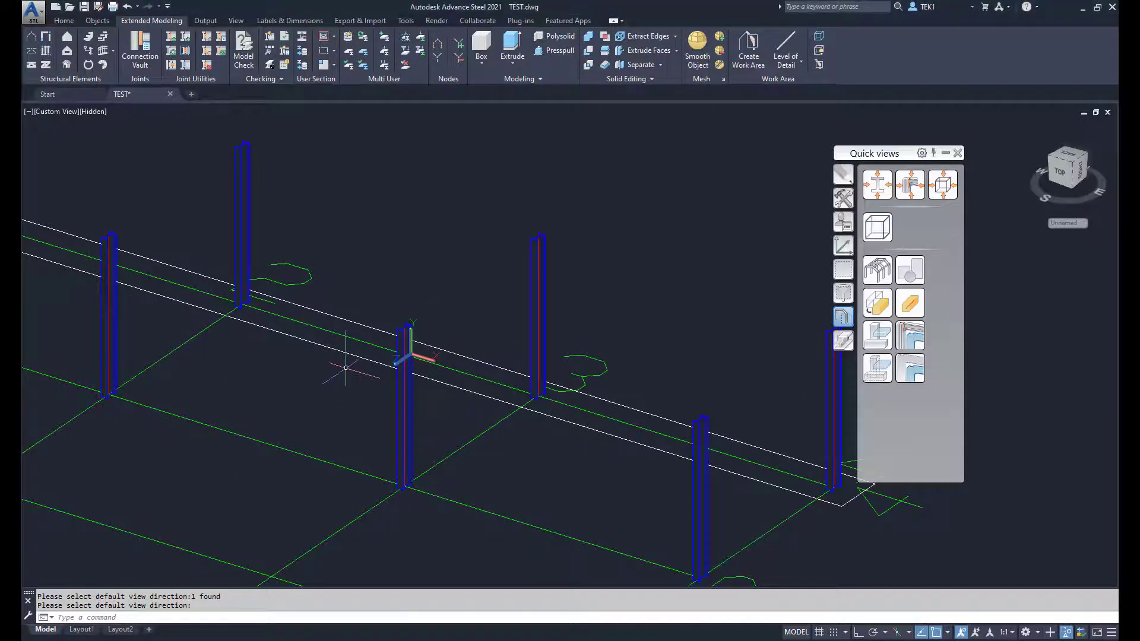
pyautogui.press('Return')
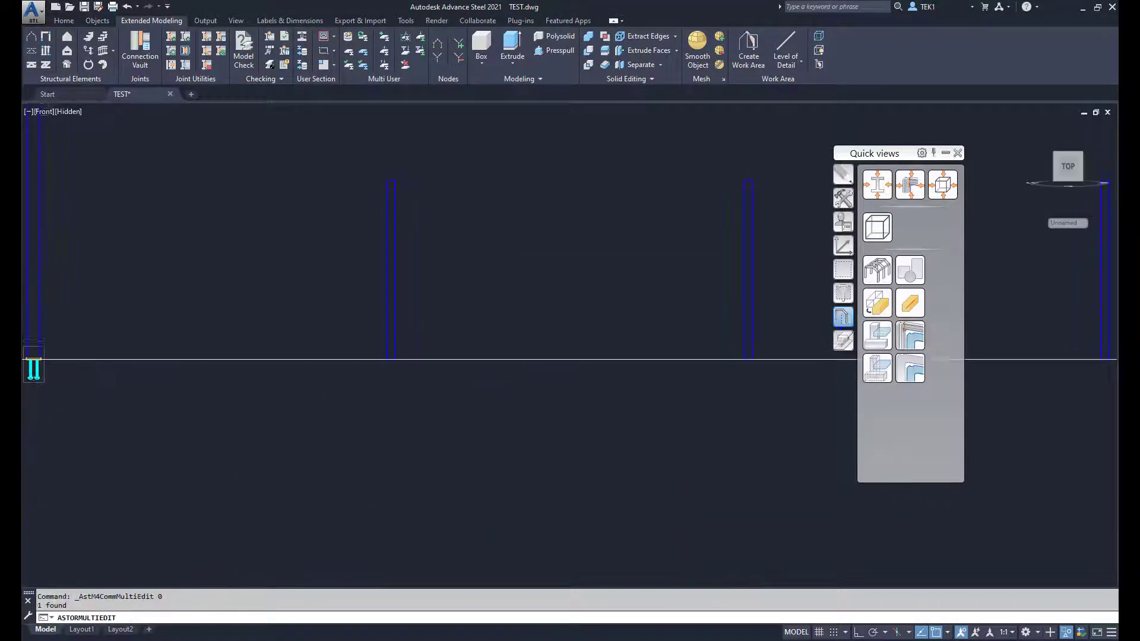
pyautogui.keyDown('shift'); pyautogui.moveTo(474, 391); pyautogui.dragTo(523, 380, button='middle'); pyautogui.keyUp('shift')
pyautogui.click(524, 380)
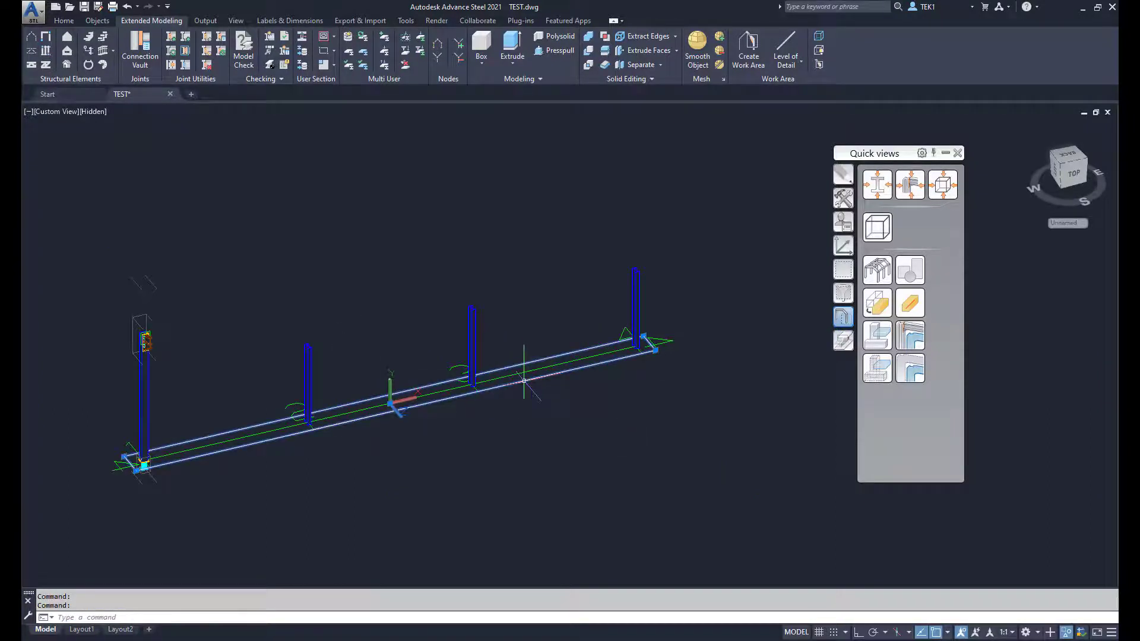
pyautogui.press('Delete')
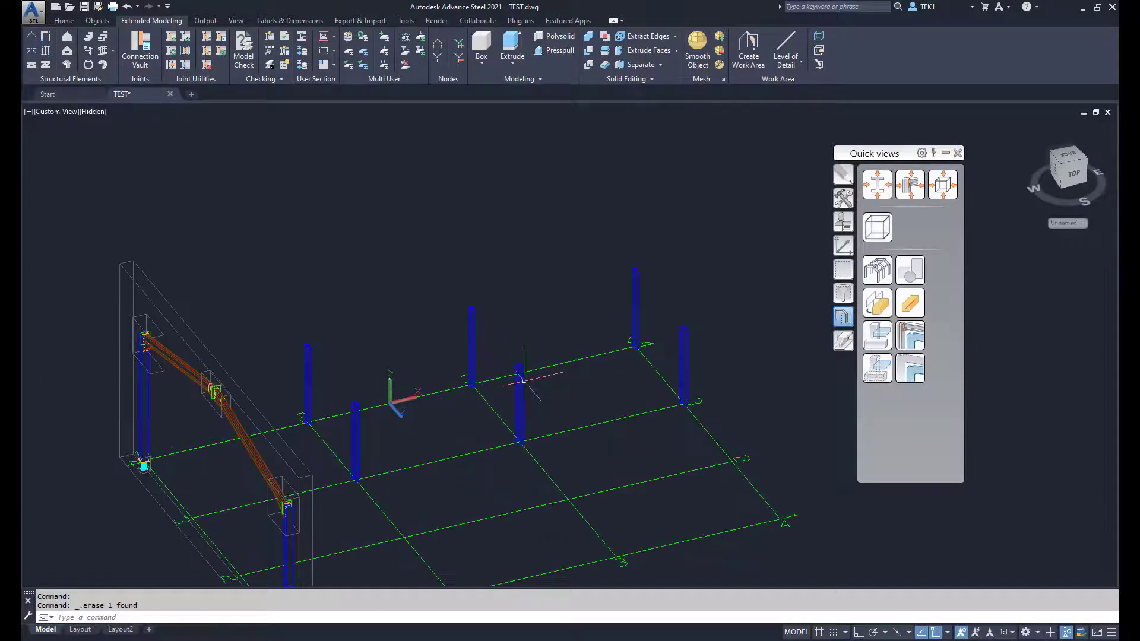
pyautogui.click(865, 194)
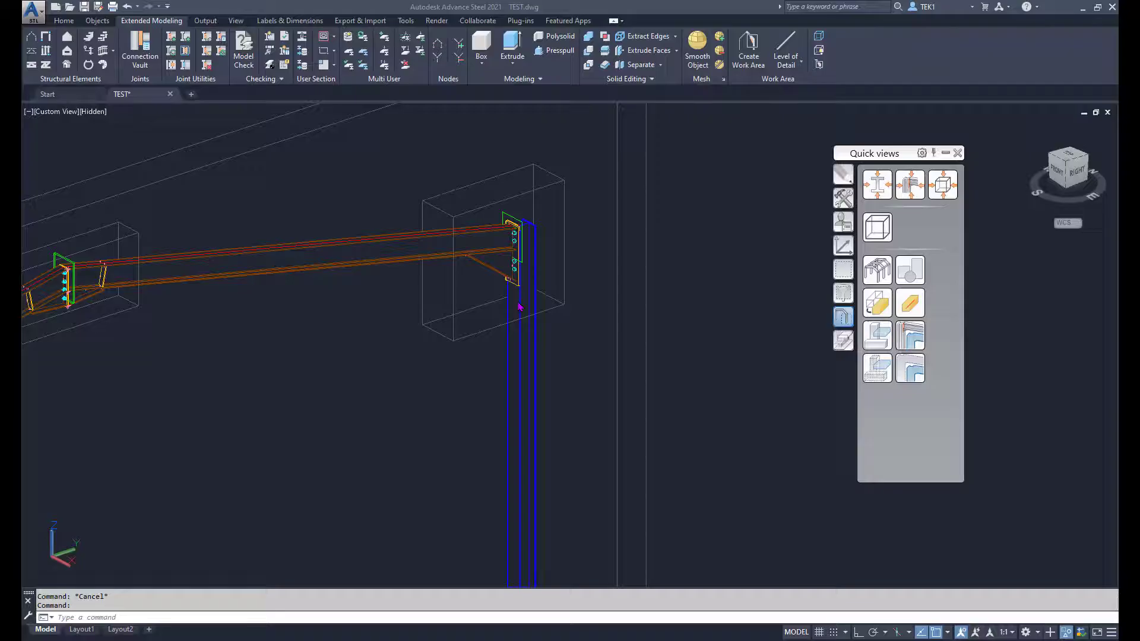
# Define a joint-box model view named ANC at the beam-to-column connection
pyautogui.click(877, 227)
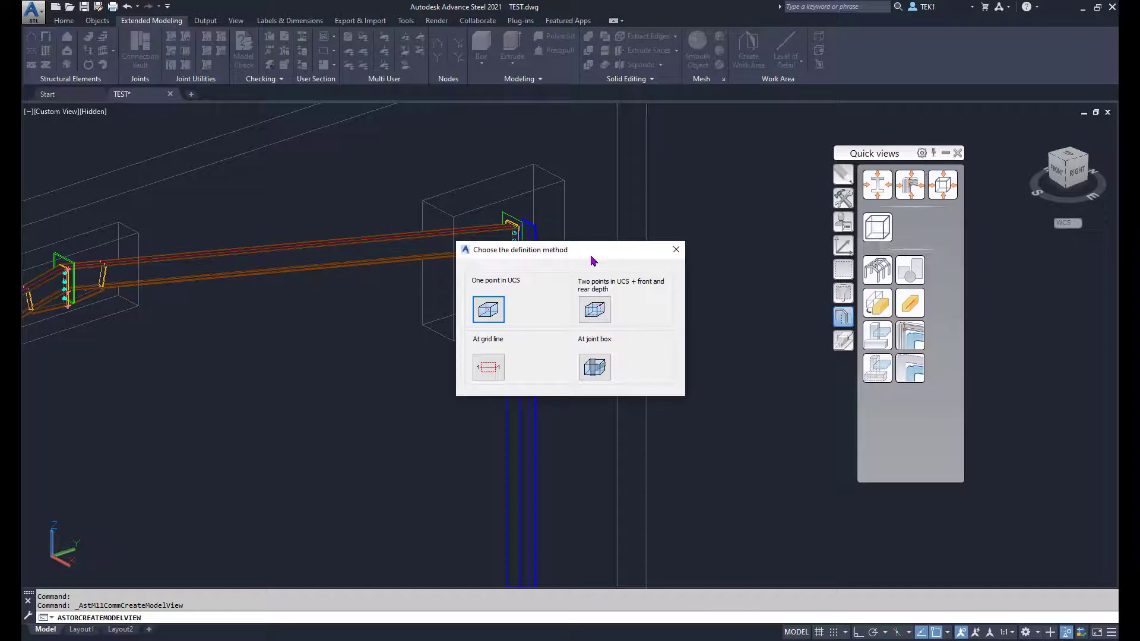
pyautogui.moveTo(589, 257); pyautogui.dragTo(763, 247)
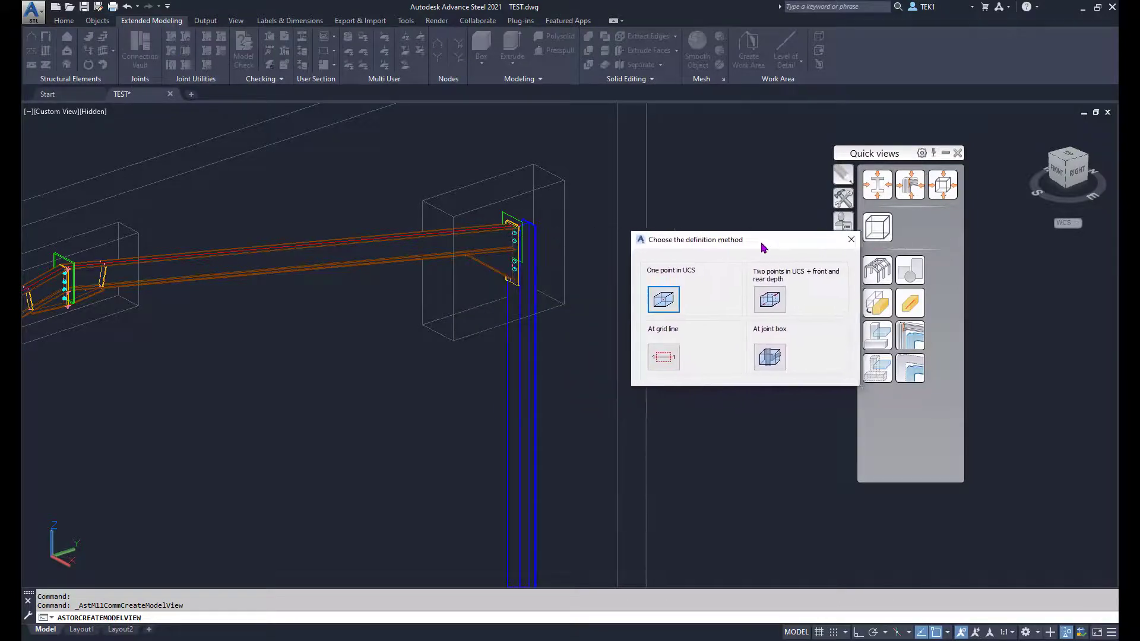
pyautogui.click(770, 363)
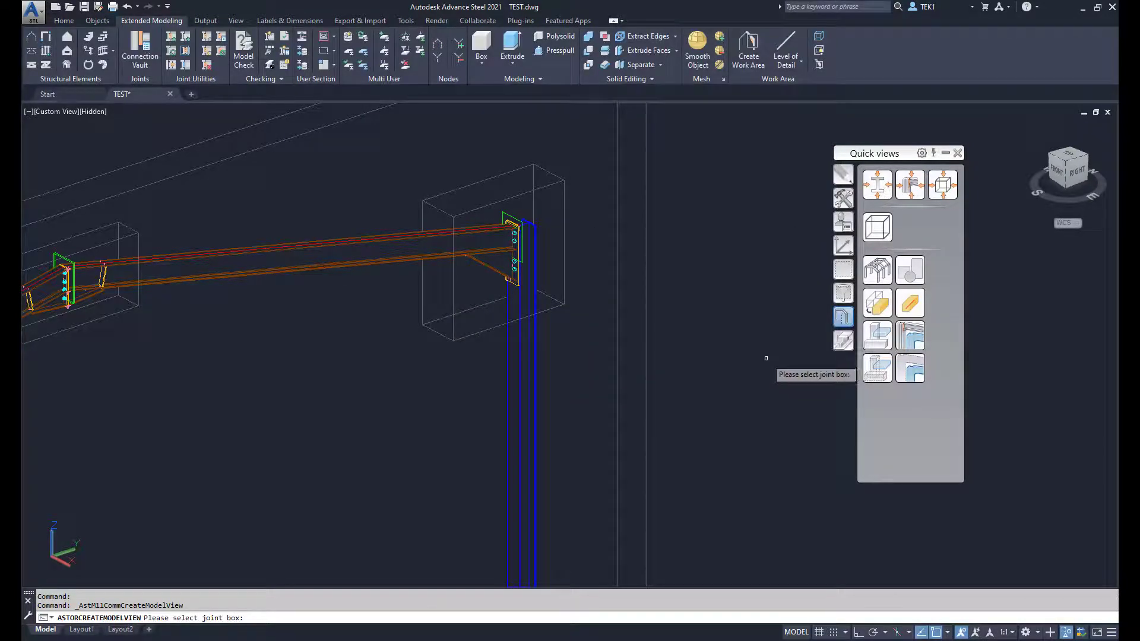
pyautogui.click(554, 306)
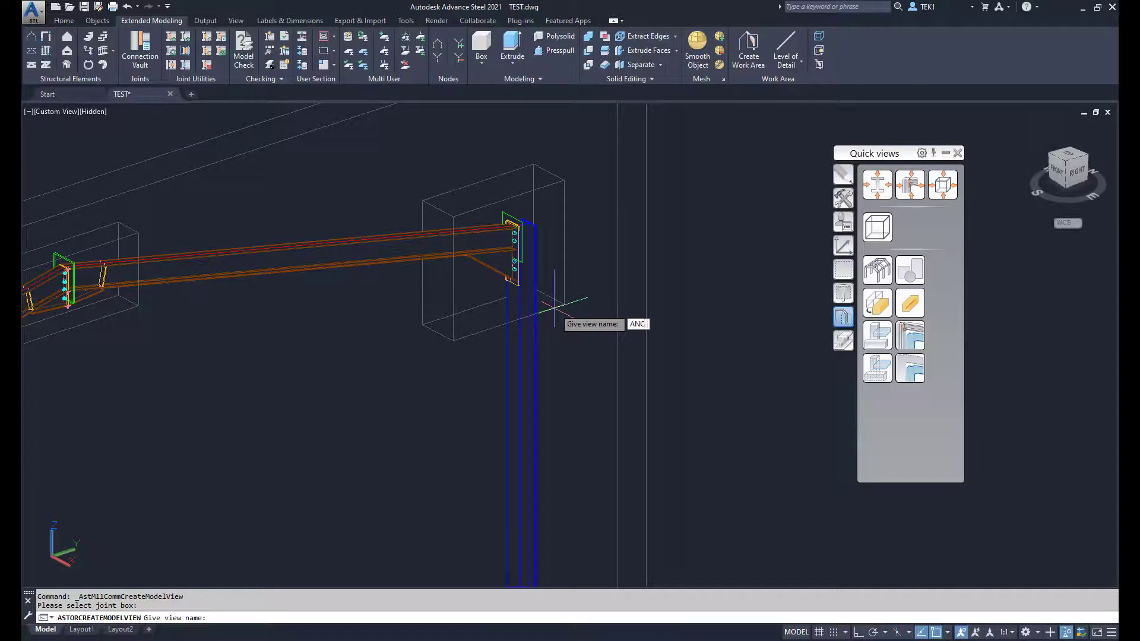
pyautogui.press('Return')
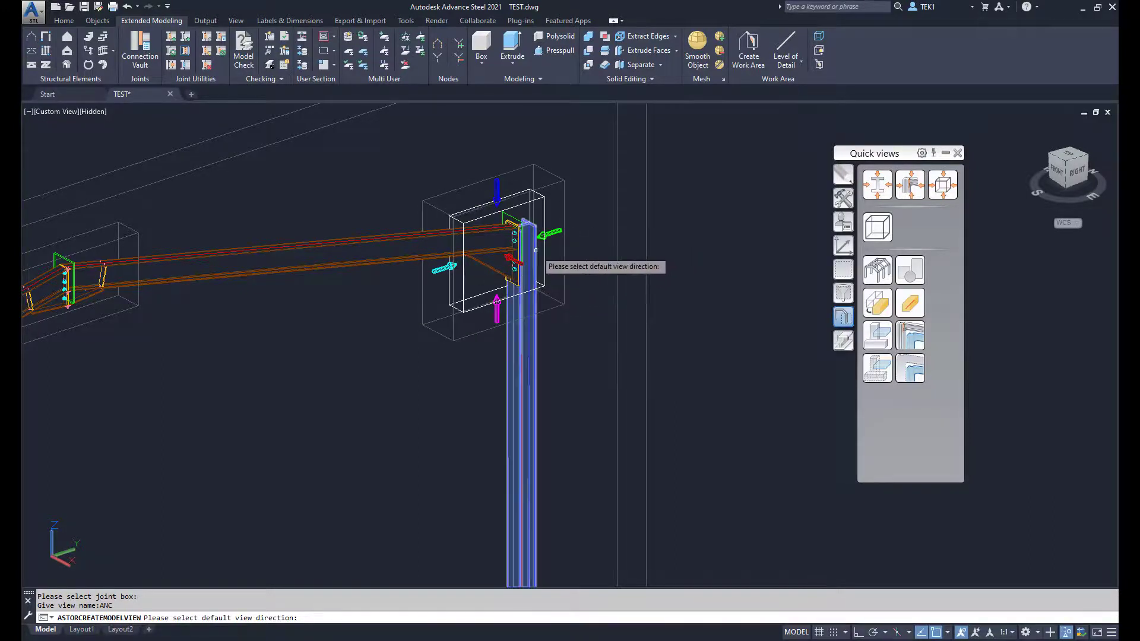
# Accept the default view direction for ANC and orbit to a side view of the connection
pyautogui.scroll(5, 551, 240)
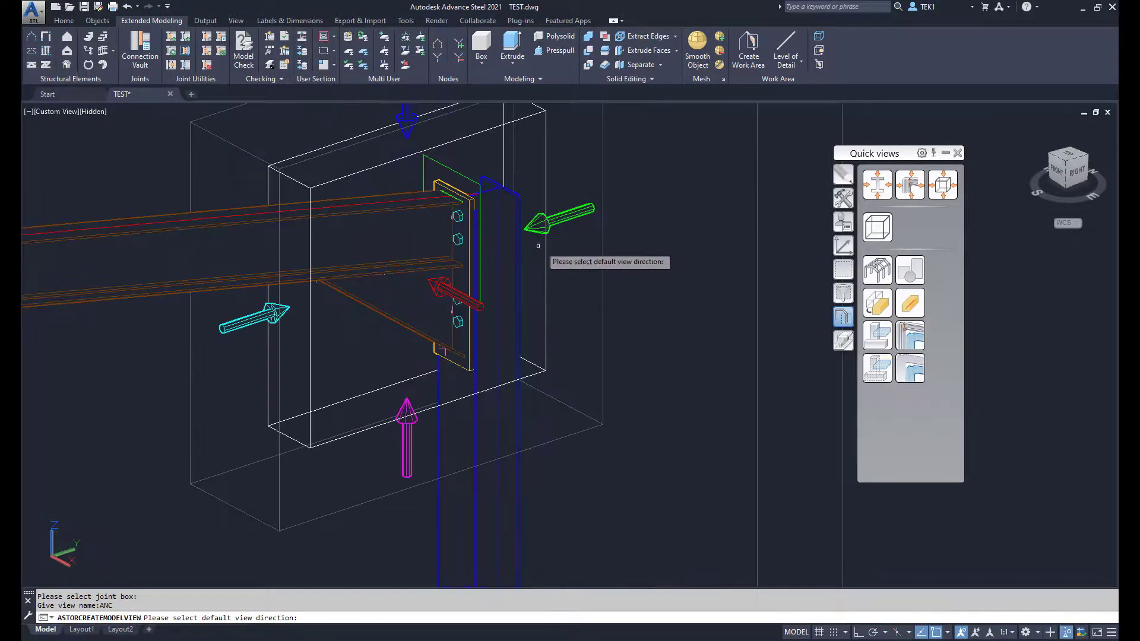
pyautogui.click(445, 290)
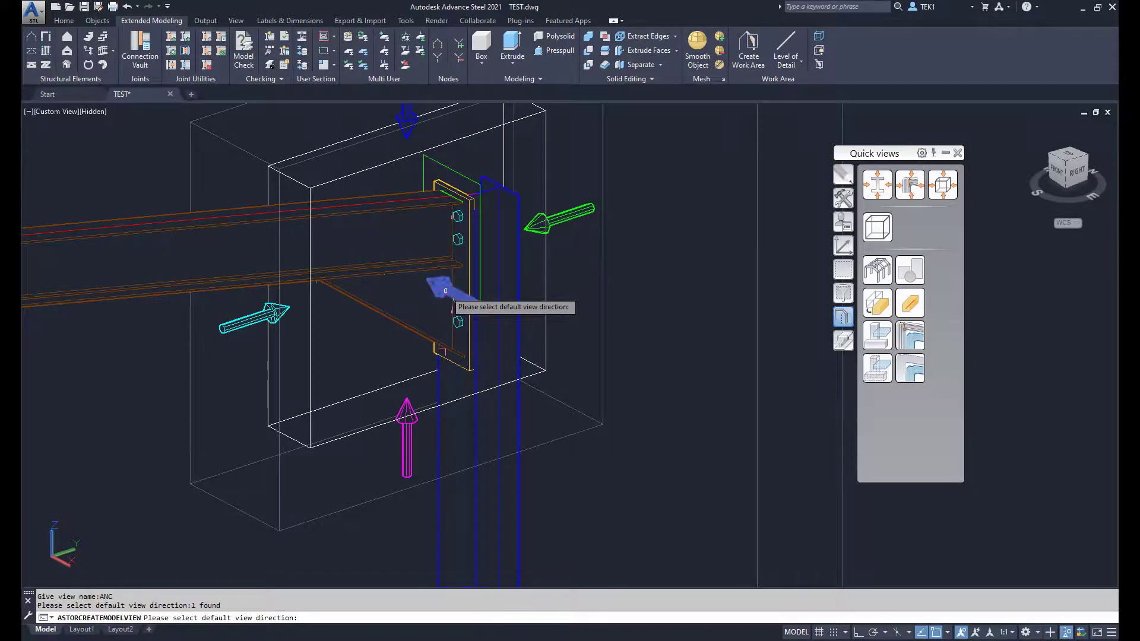
pyautogui.press('Return')
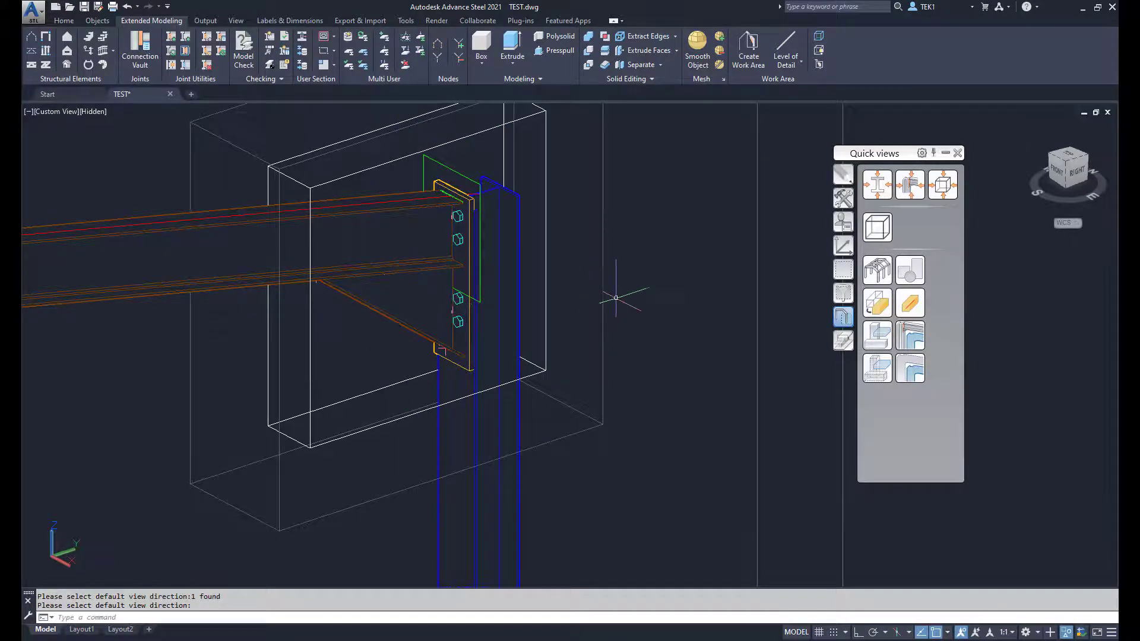
pyautogui.moveTo(615, 298); pyautogui.dragTo(694, 297, button='middle')
pyautogui.press('Escape')
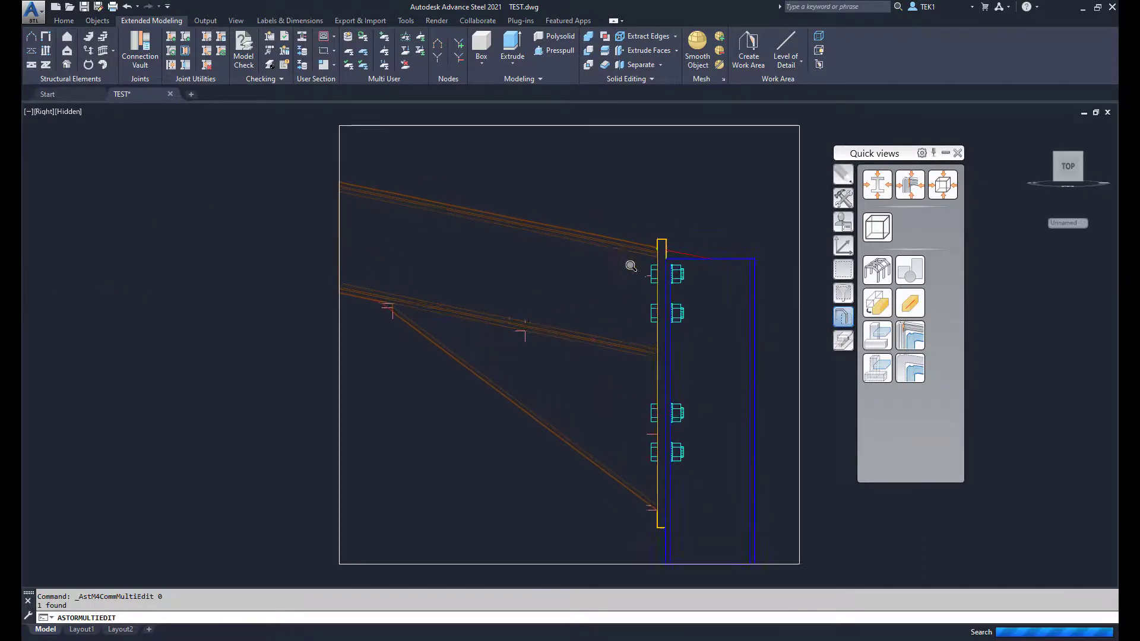
pyautogui.keyDown('shift'); pyautogui.moveTo(590, 272); pyautogui.dragTo(697, 289, button='middle'); pyautogui.keyUp('shift')
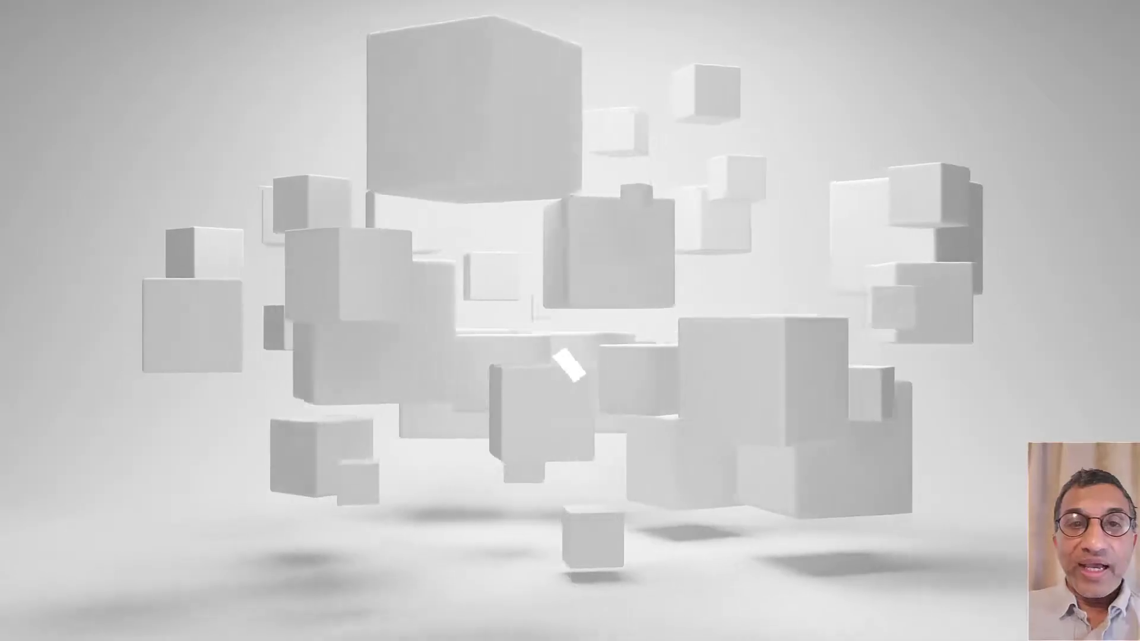